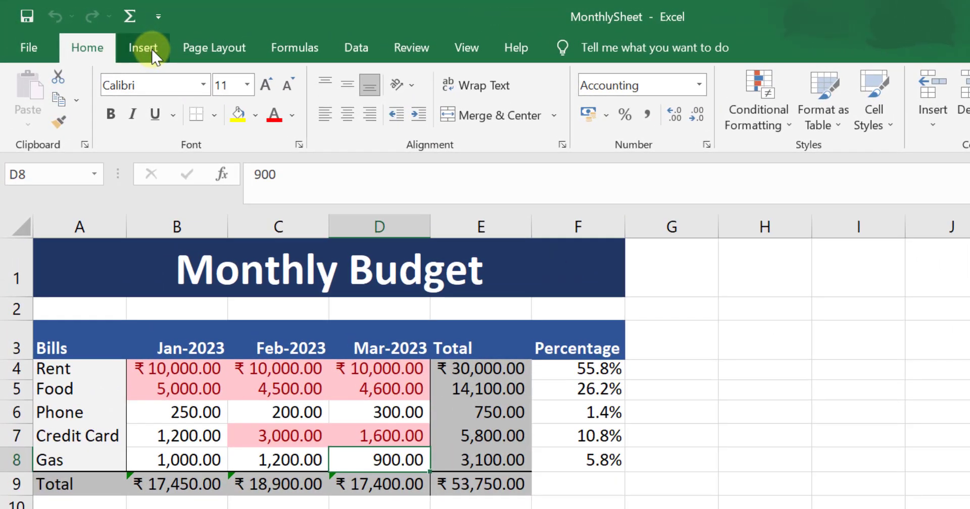
Open the Bing-powered Online Pictures dialog via Insert > Illustrations > Pictures
click(143, 48)
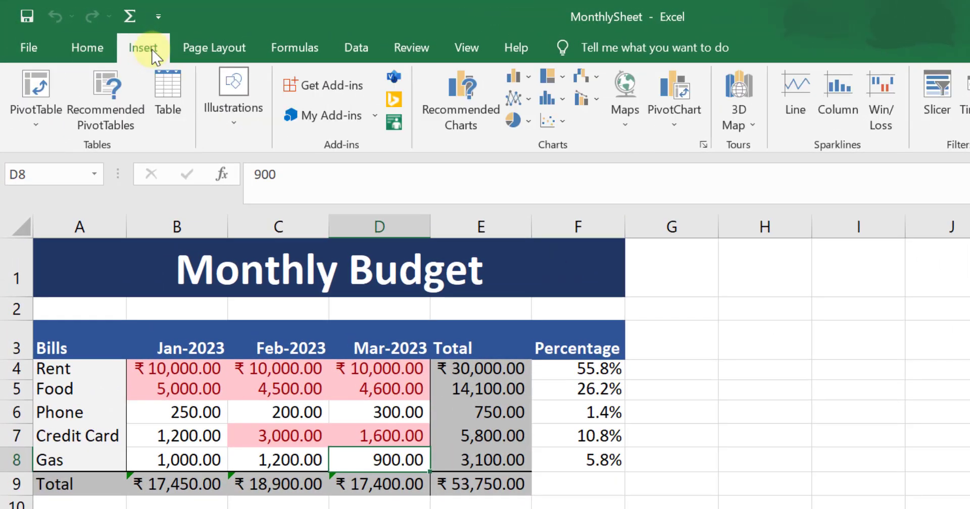
click(235, 132)
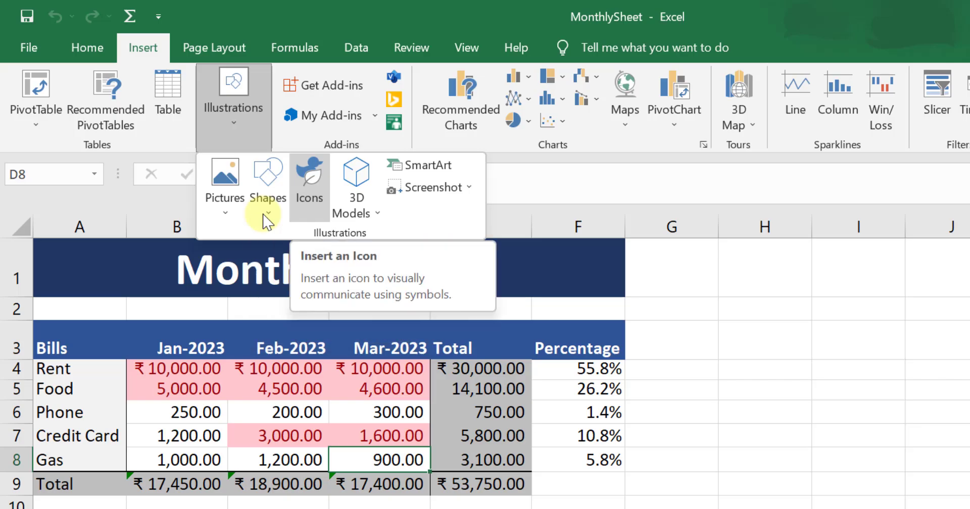
click(222, 214)
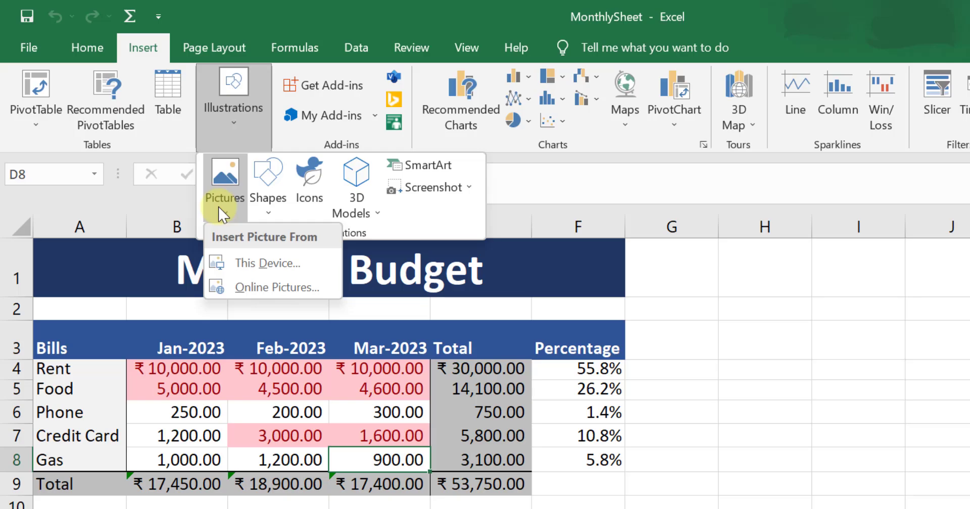
click(249, 289)
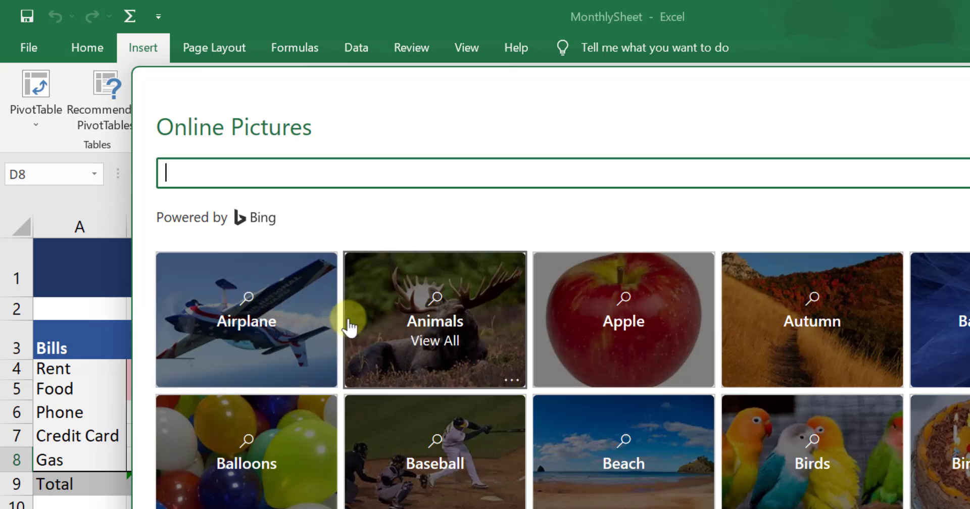
Search Online Pictures for 'BILLS'
scroll(618, 409, down, 3)
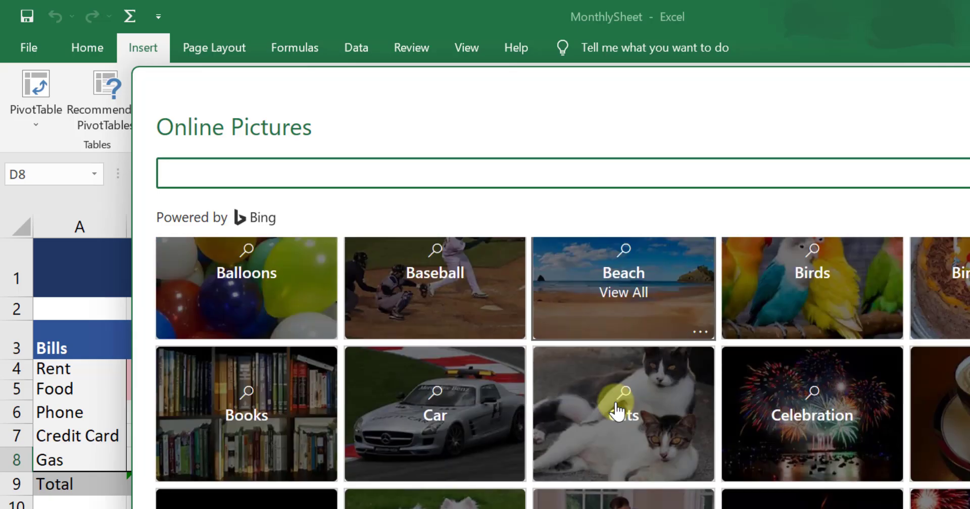
scroll(617, 409, down, 3)
scroll(618, 409, down, 3)
scroll(617, 409, down, 3)
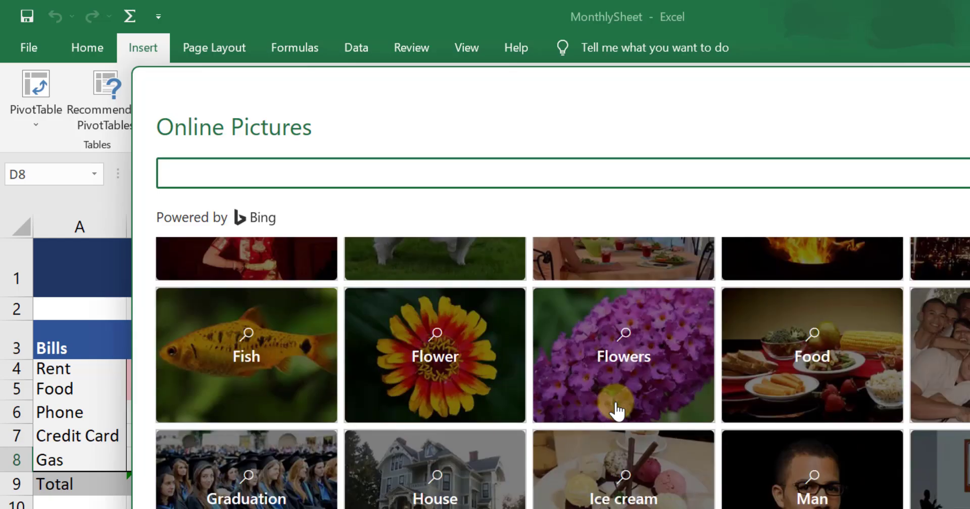
scroll(617, 409, down, 3)
scroll(617, 409, down, 2)
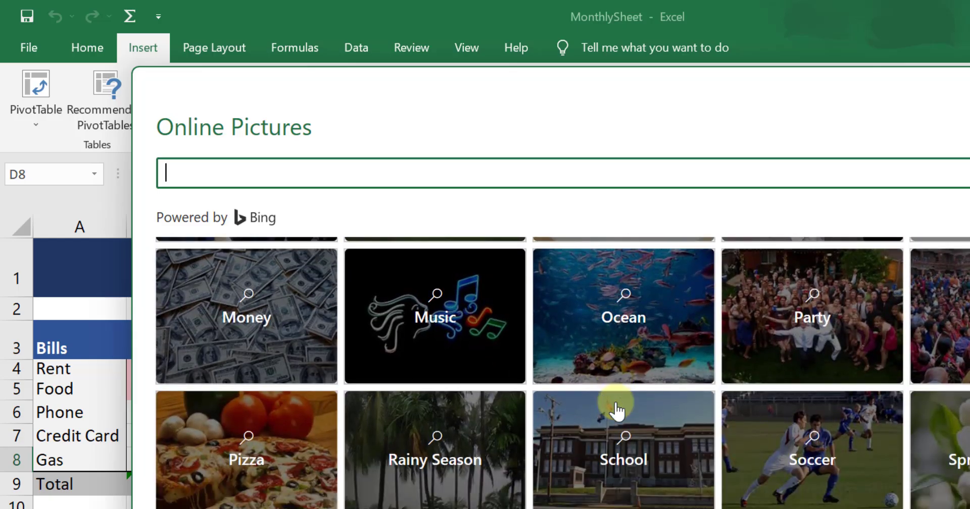
scroll(617, 409, down, 2)
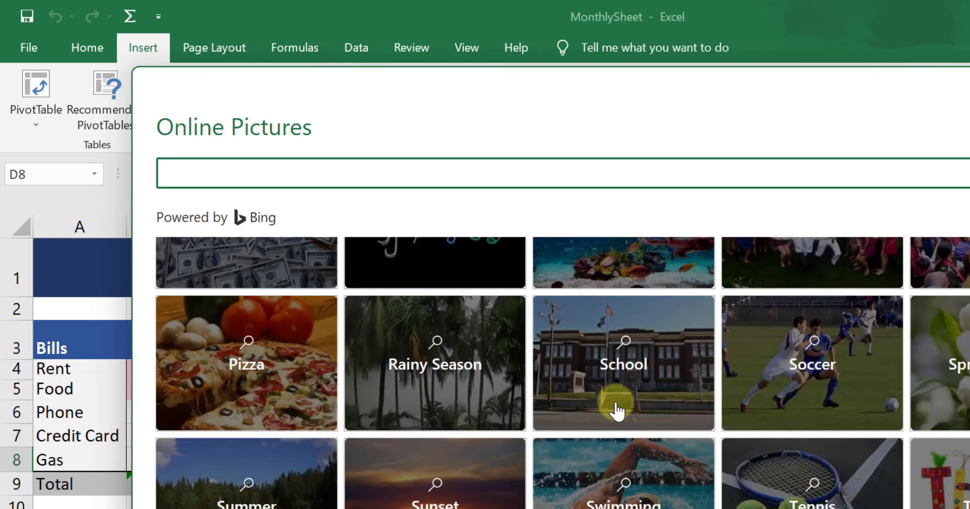
scroll(617, 410, down, 2)
text(BILLS)
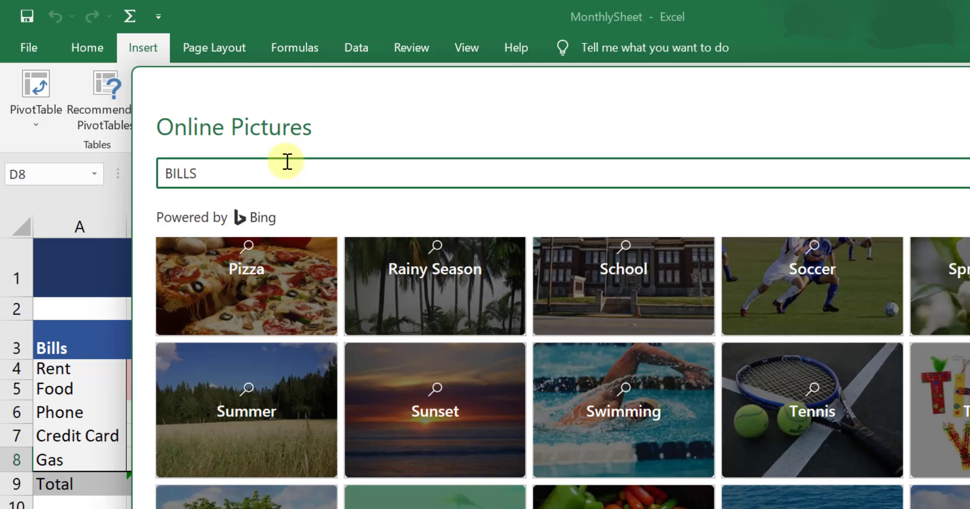
key(Return)
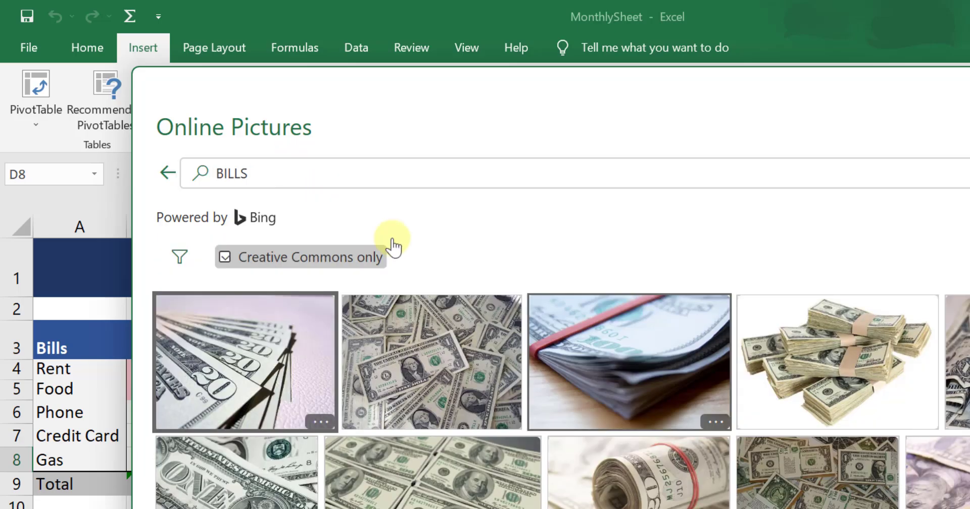
Scroll through the BILLS results of money images and Buffalo Bills logos
scroll(594, 391, down, 3)
scroll(593, 392, down, 2)
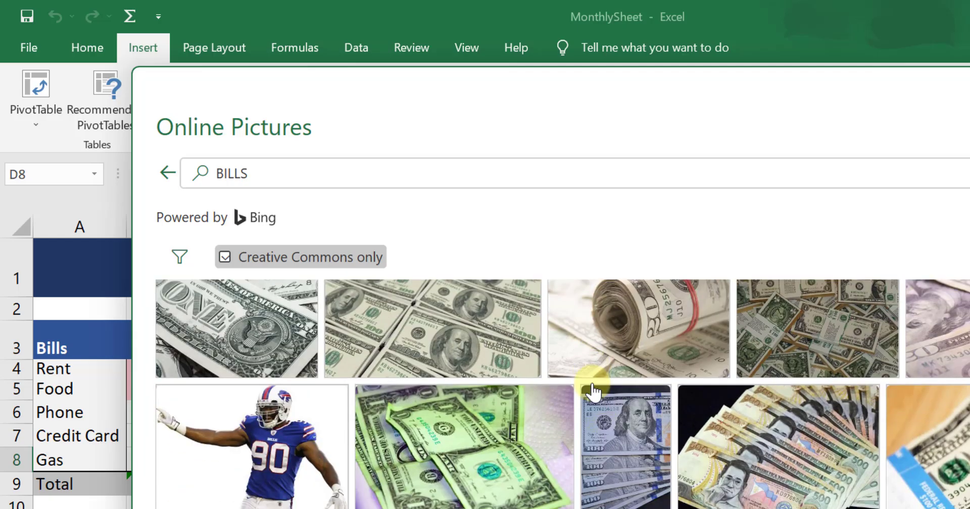
scroll(593, 391, down, 4)
scroll(593, 391, down, 3)
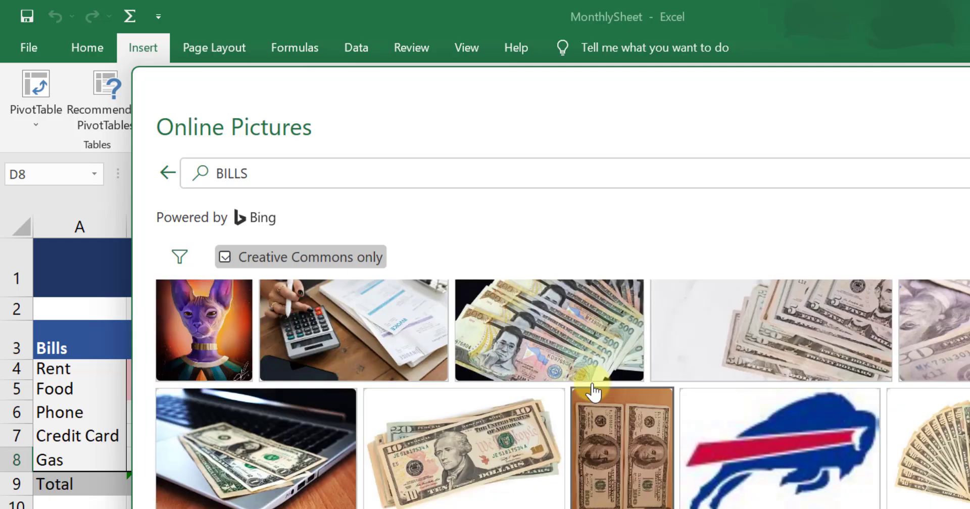
scroll(593, 392, down, 2)
scroll(593, 391, down, 1)
scroll(594, 392, down, 3)
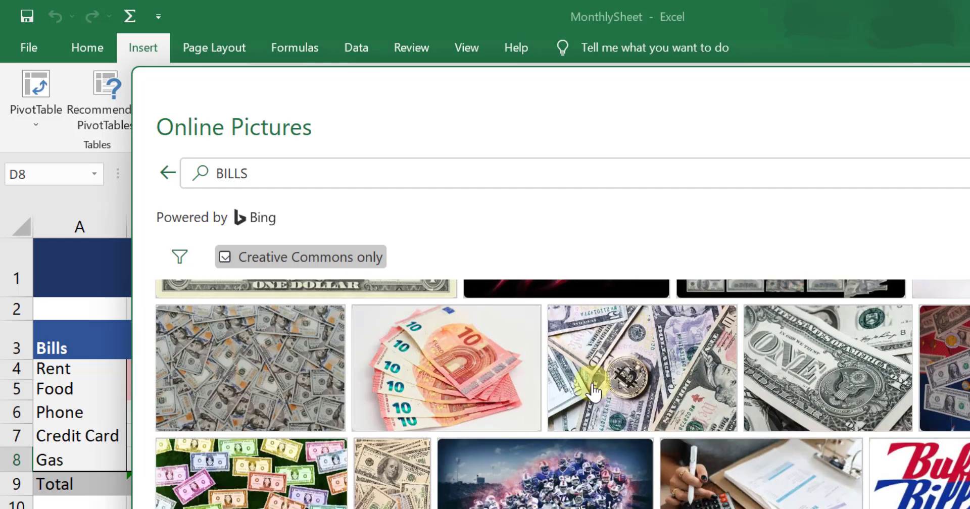
scroll(594, 392, down, 3)
scroll(594, 391, down, 3)
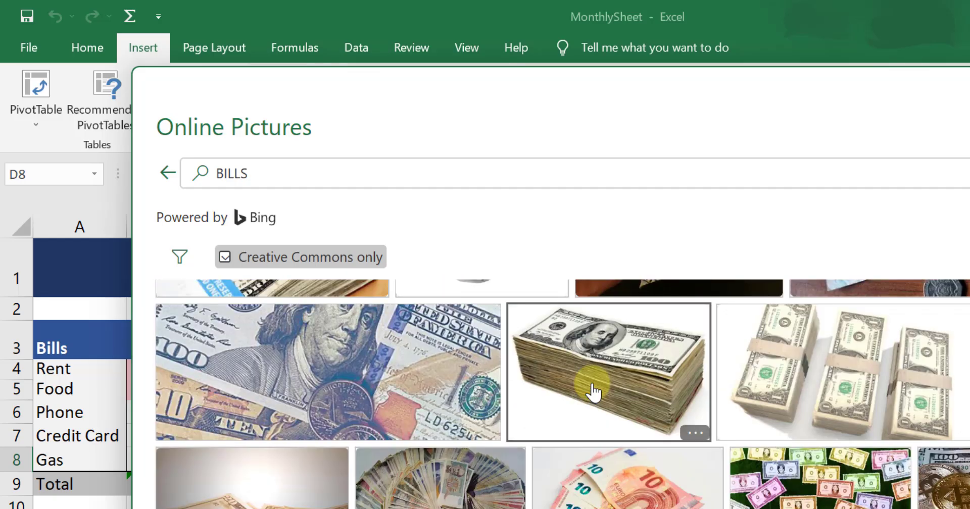
scroll(591, 383, down, 3)
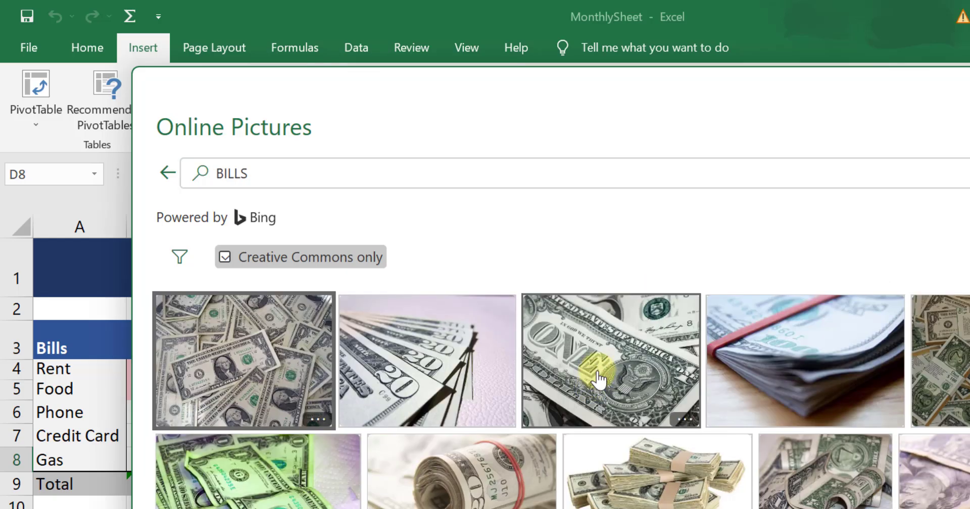
scroll(589, 397, down, 2)
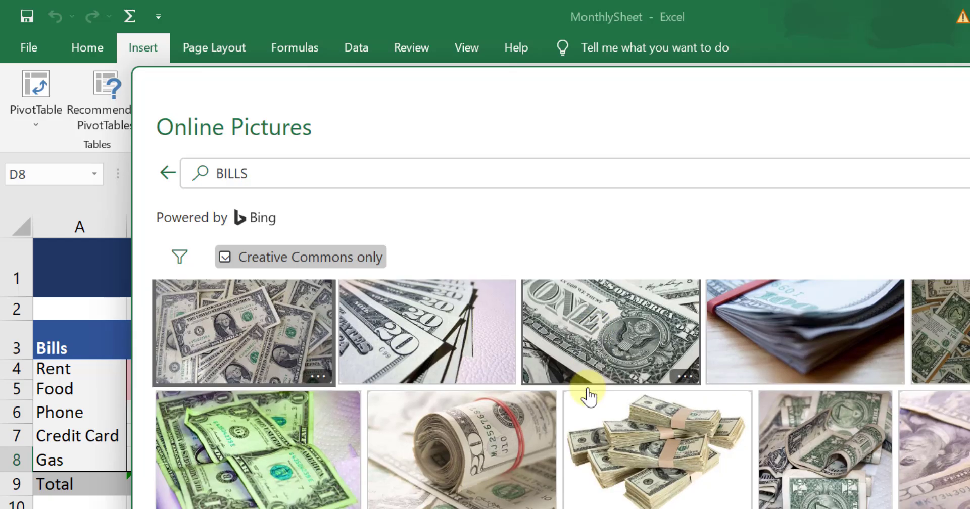
scroll(589, 396, down, 3)
scroll(589, 396, down, 3)
scroll(589, 397, down, 3)
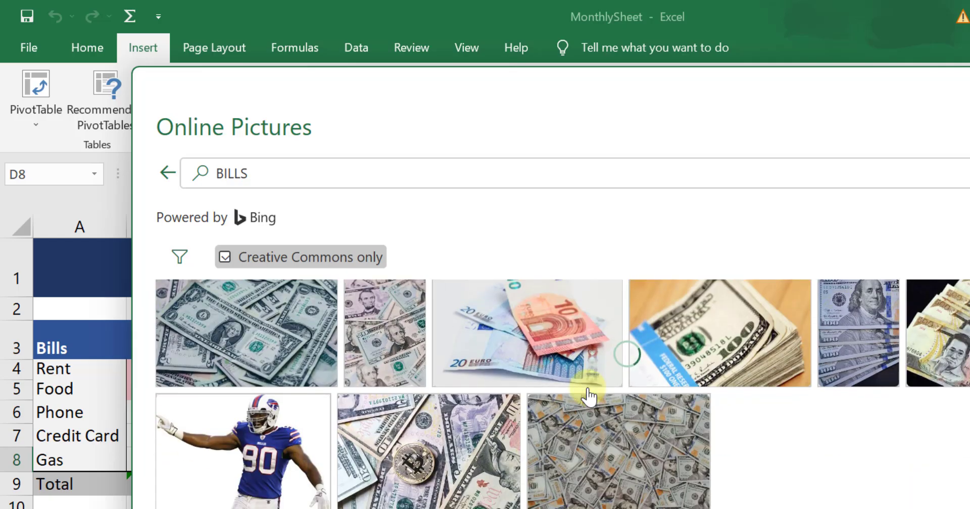
scroll(589, 396, down, 3)
scroll(589, 396, down, 3)
scroll(589, 397, down, 3)
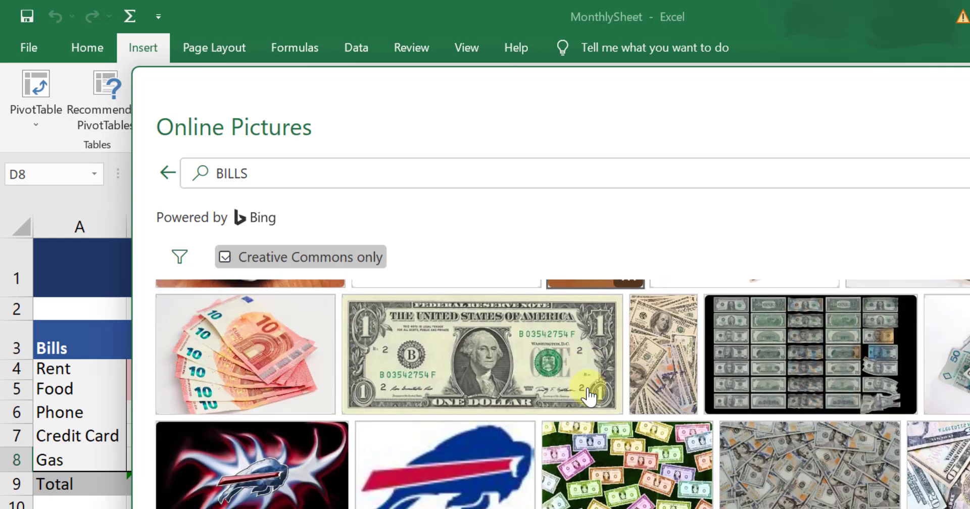
scroll(589, 396, down, 1)
scroll(588, 396, down, 3)
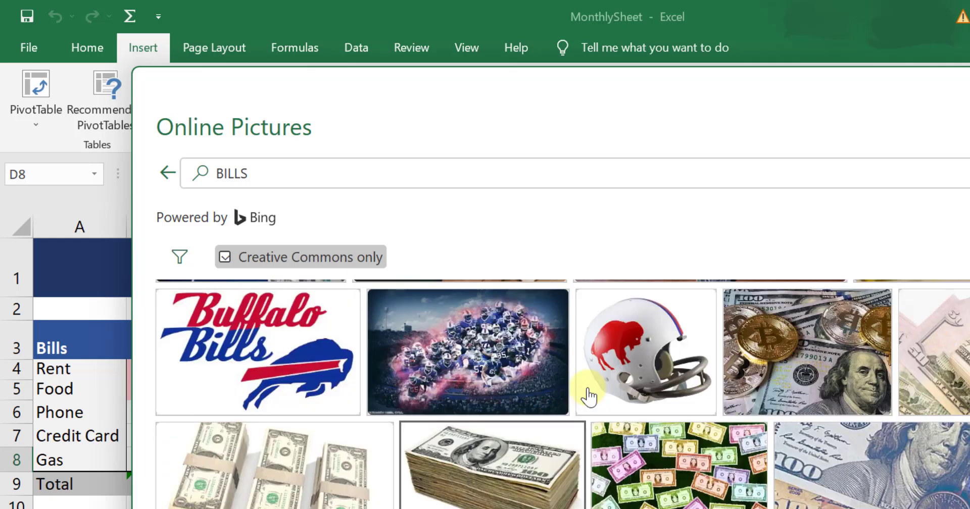
Filter the results to Clipart and insert the coins-and-green-banknotes image
click(178, 258)
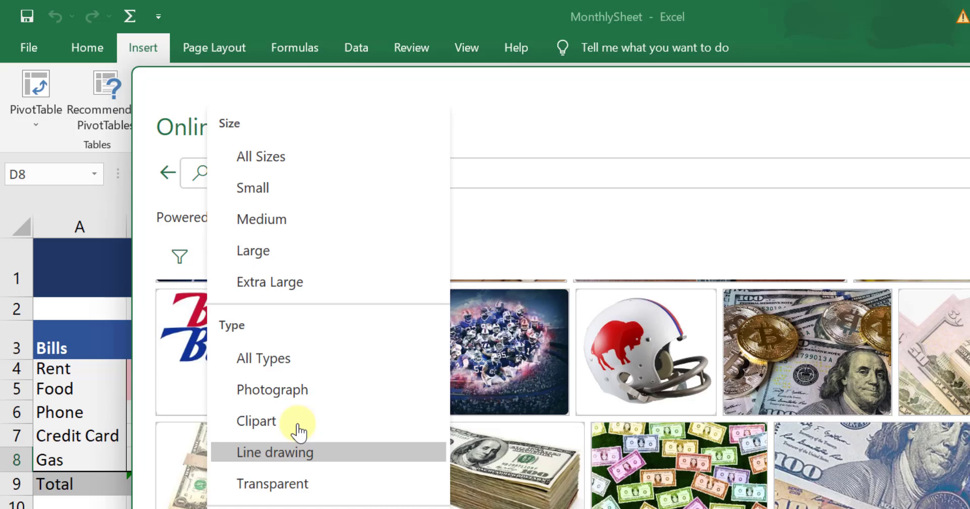
click(298, 427)
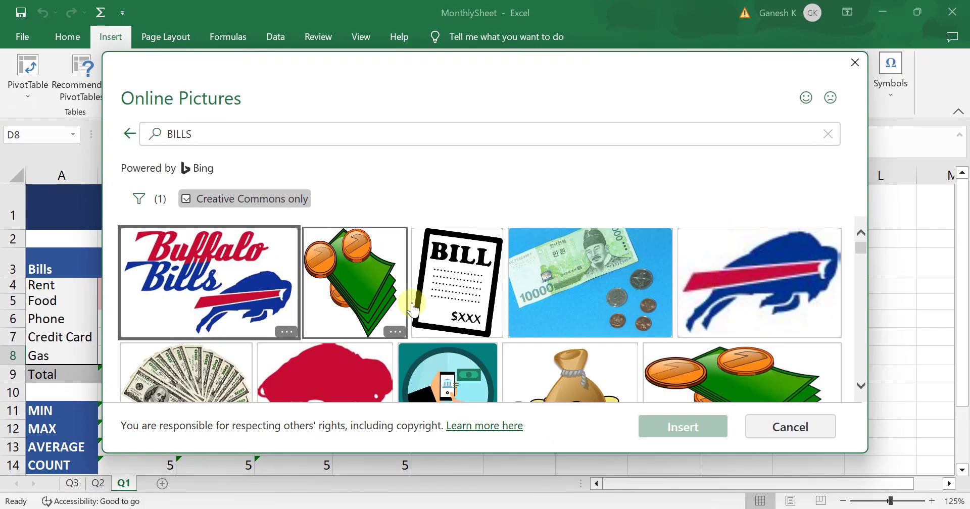
click(350, 282)
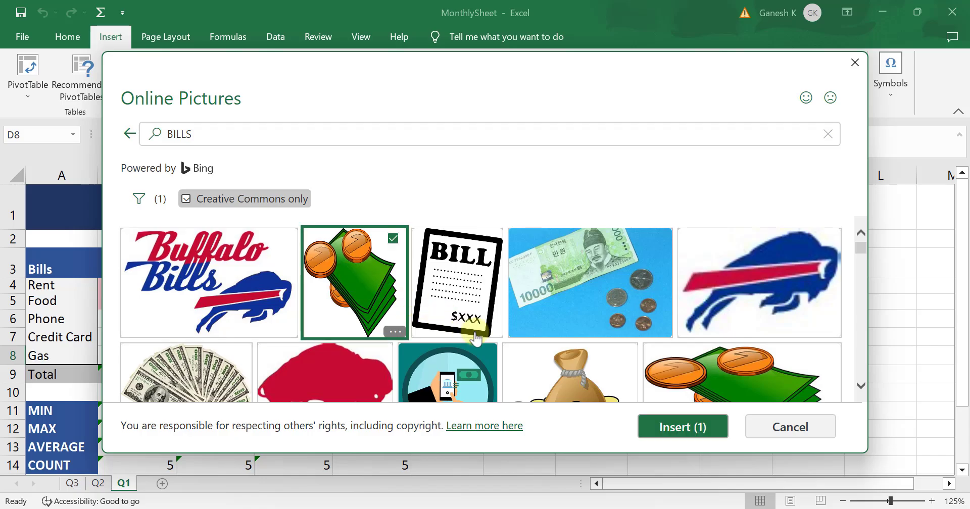
click(682, 429)
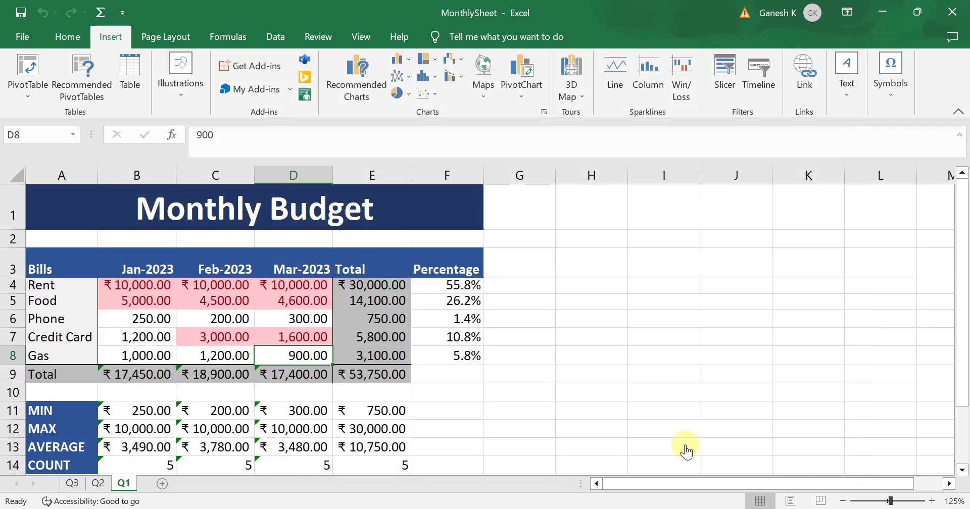
Move the money clipart up to row 1 and shrink it to about 1.06 × 0.99 cm
drag(545, 347, 521, 199)
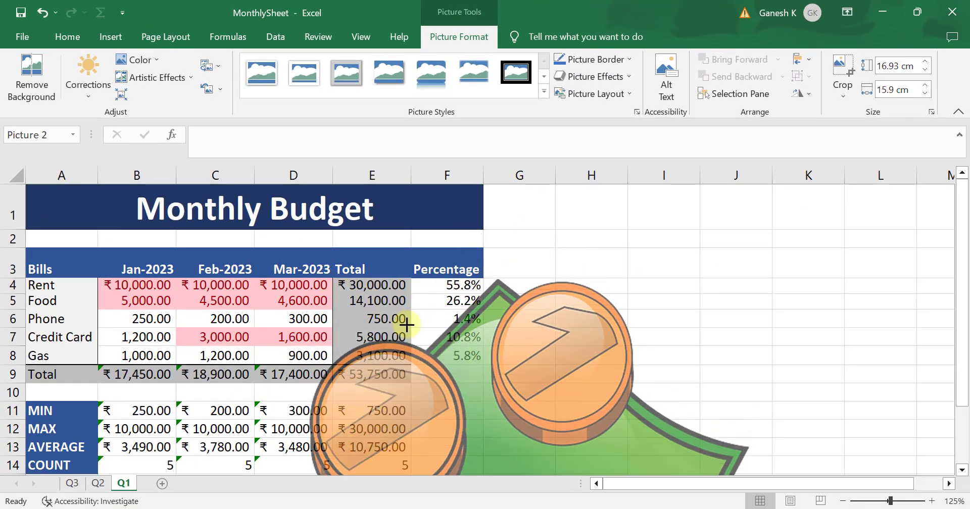
mouse_move(161, 97)
mouse_down()
mouse_move(539, 405)
mouse_move(577, 238)
mouse_up()
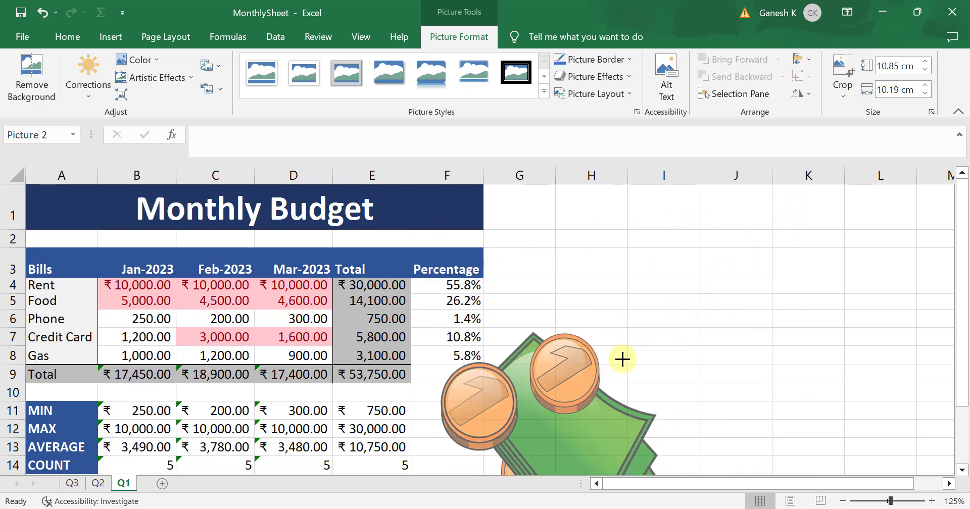
mouse_move(795, 215)
mouse_down()
mouse_move(562, 354)
mouse_move(526, 426)
mouse_move(405, 209)
mouse_up()
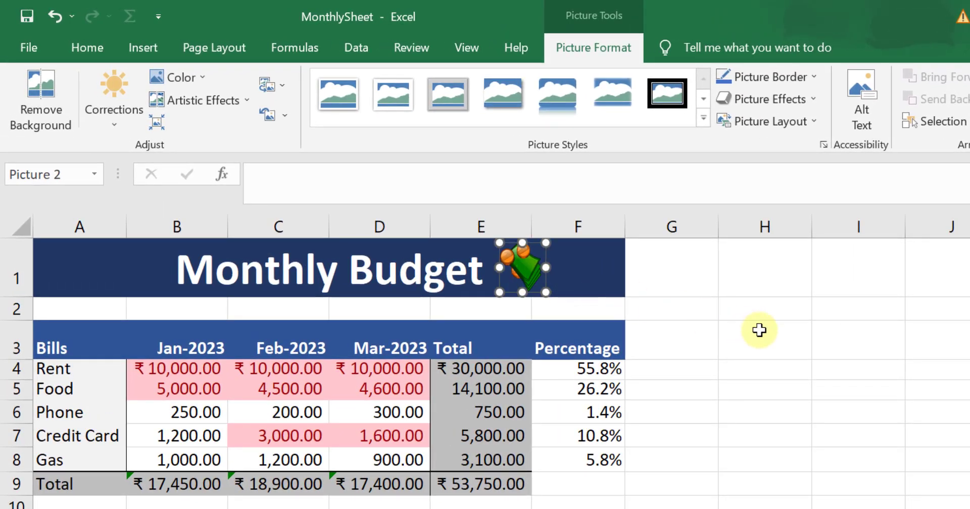
Duplicate the money clipart with Ctrl+D and line the copy up left of the title
click(760, 331)
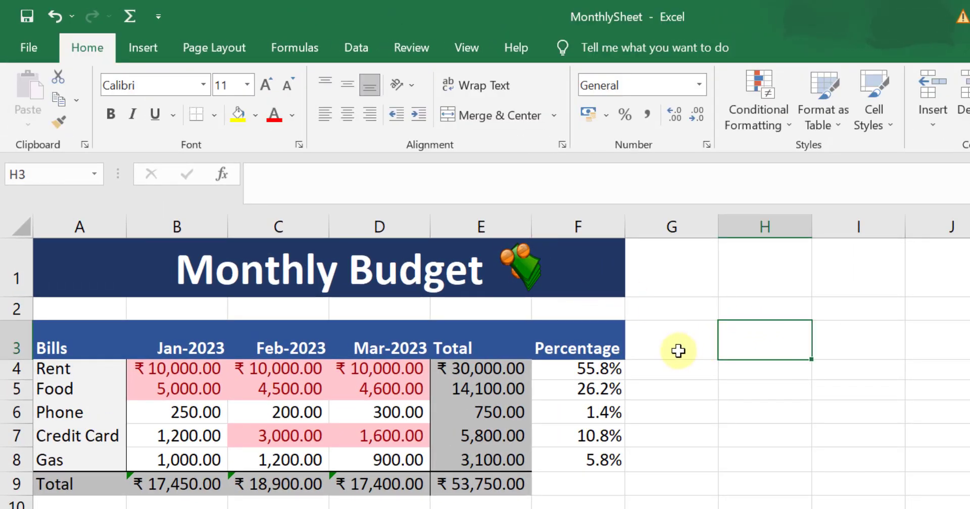
click(529, 269)
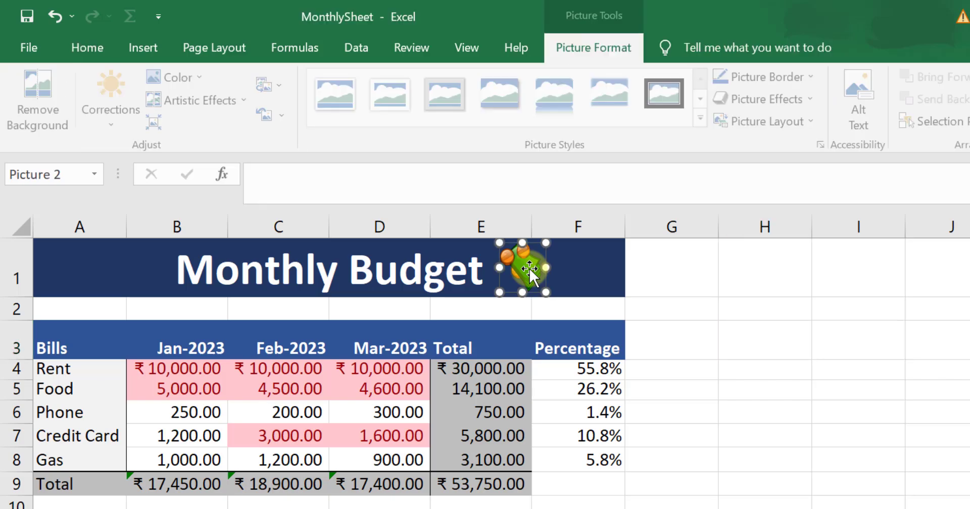
click(667, 335)
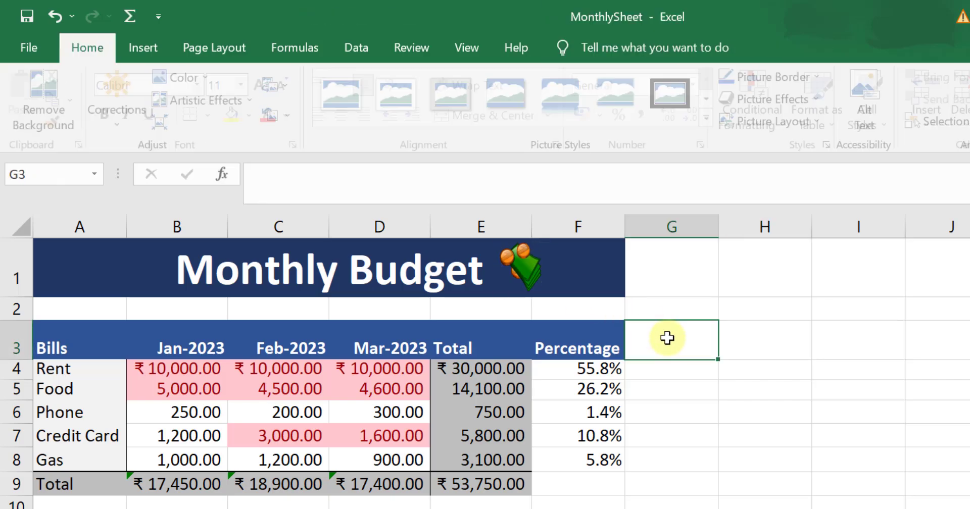
click(519, 269)
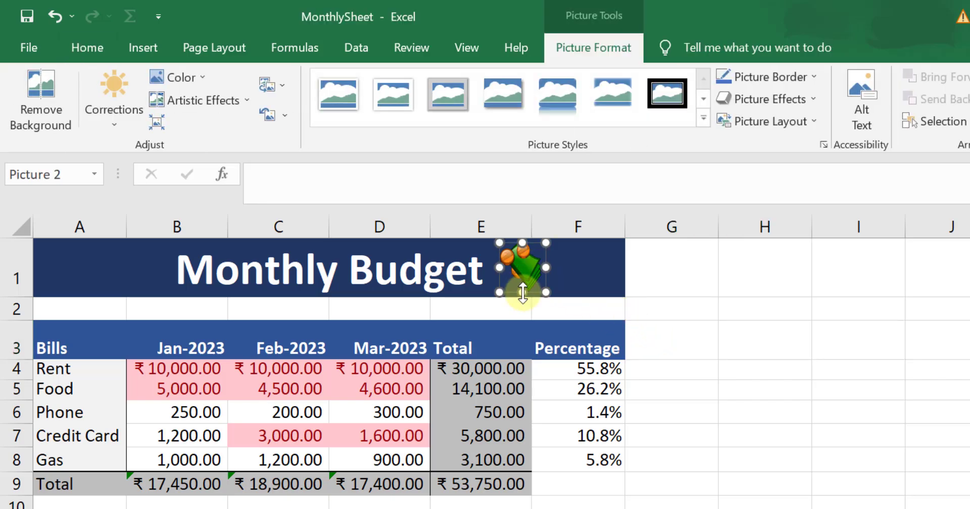
key(ctrl+d)
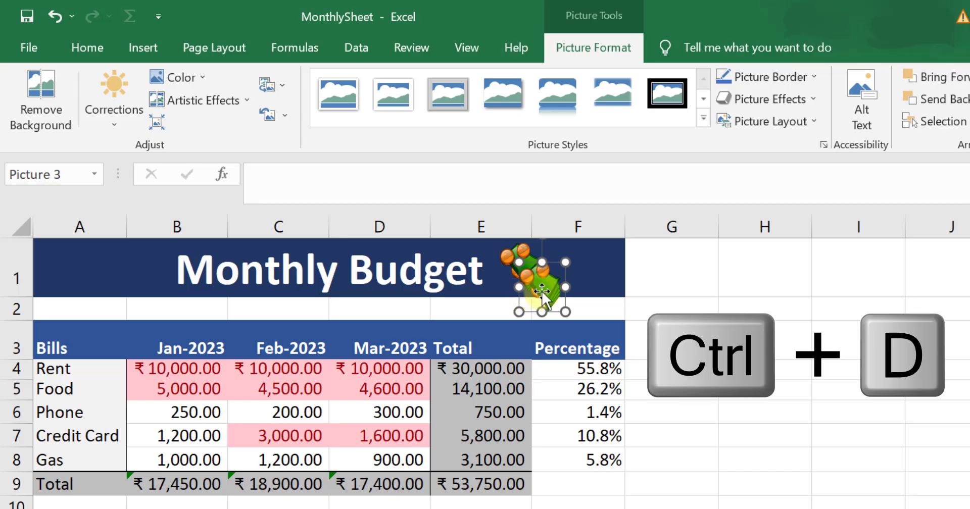
drag(542, 291, 143, 277)
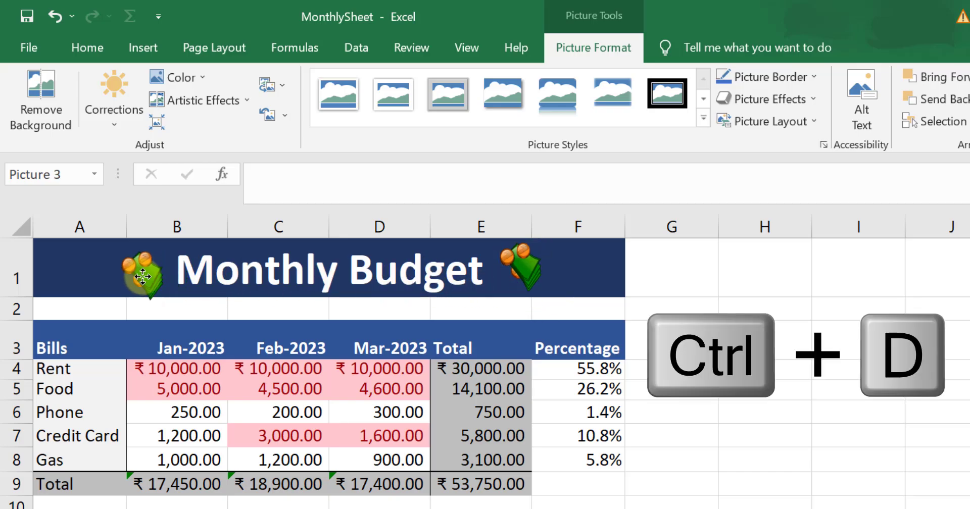
drag(142, 276, 147, 271)
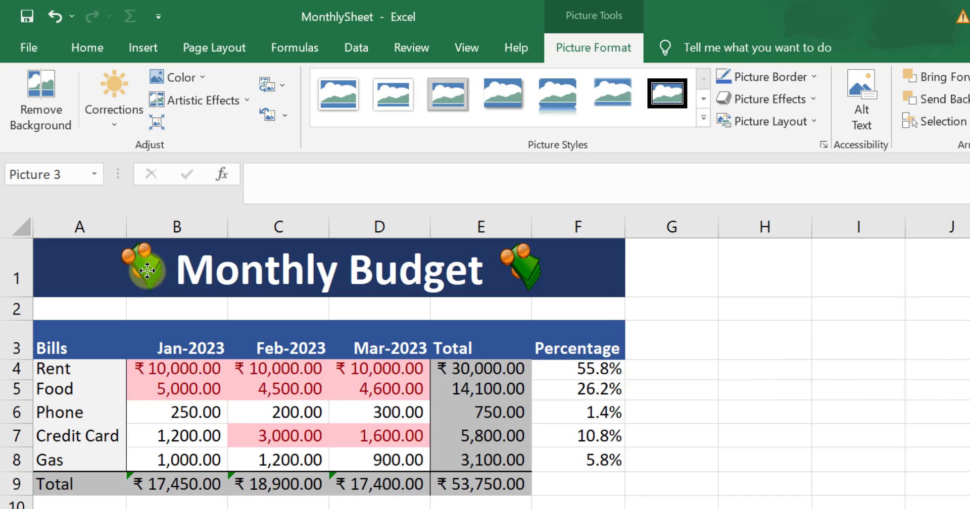
click(769, 369)
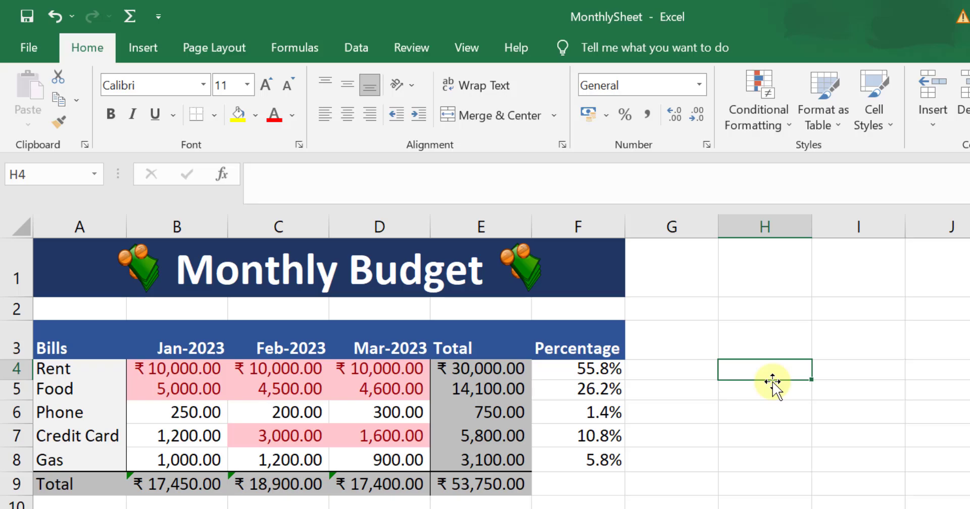
Select E4:E9 and pick the Rounded Rectangle from the Insert > Shapes gallery
drag(489, 375, 490, 487)
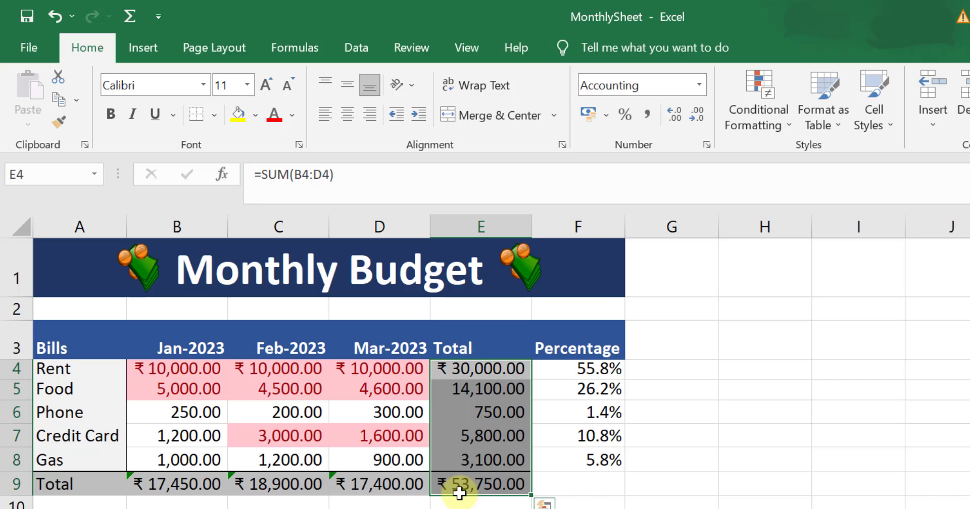
click(151, 53)
click(228, 126)
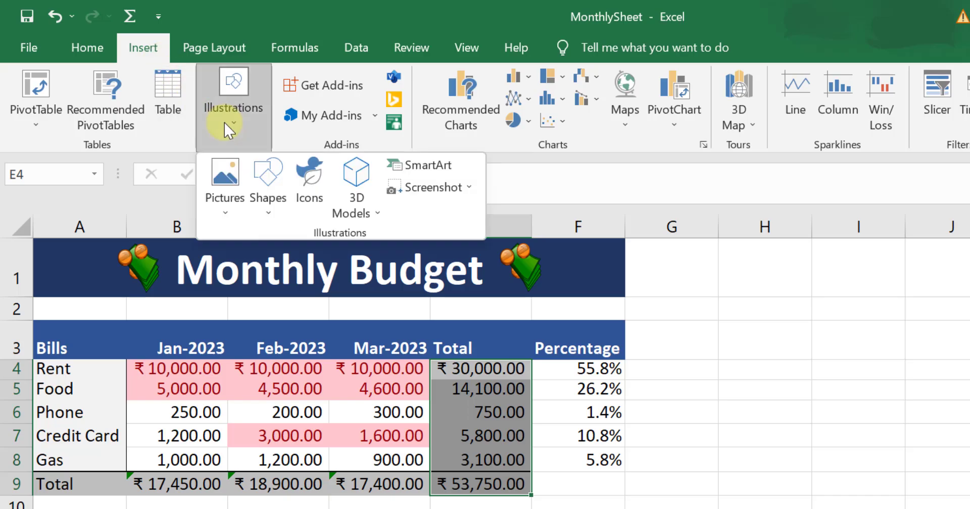
click(272, 179)
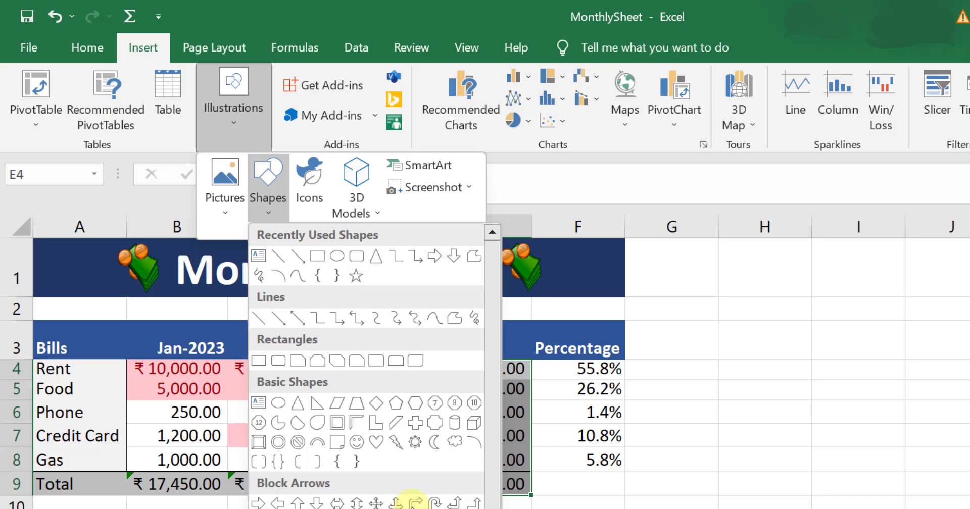
click(375, 266)
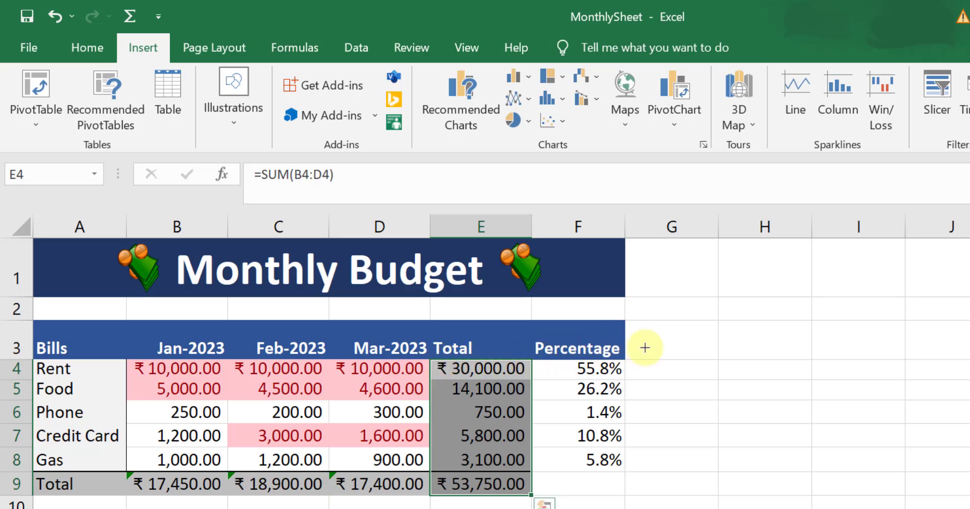
Draw a blue rounded rectangle and move it over the Total column
drag(662, 347, 777, 488)
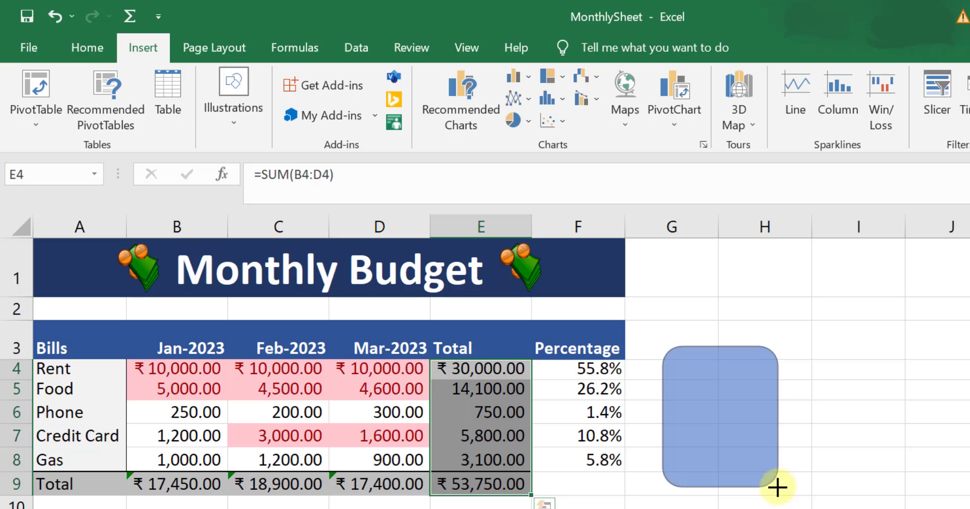
drag(777, 488, 777, 487)
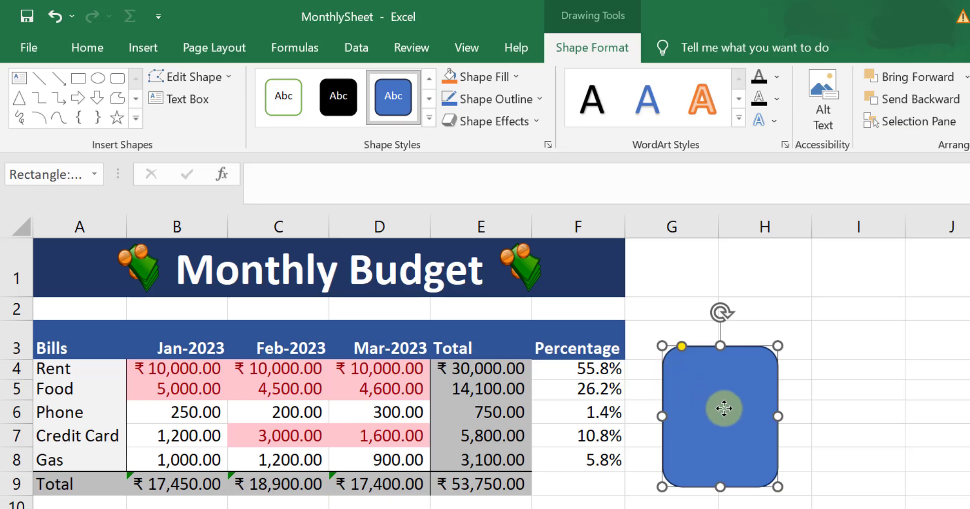
drag(723, 408, 550, 394)
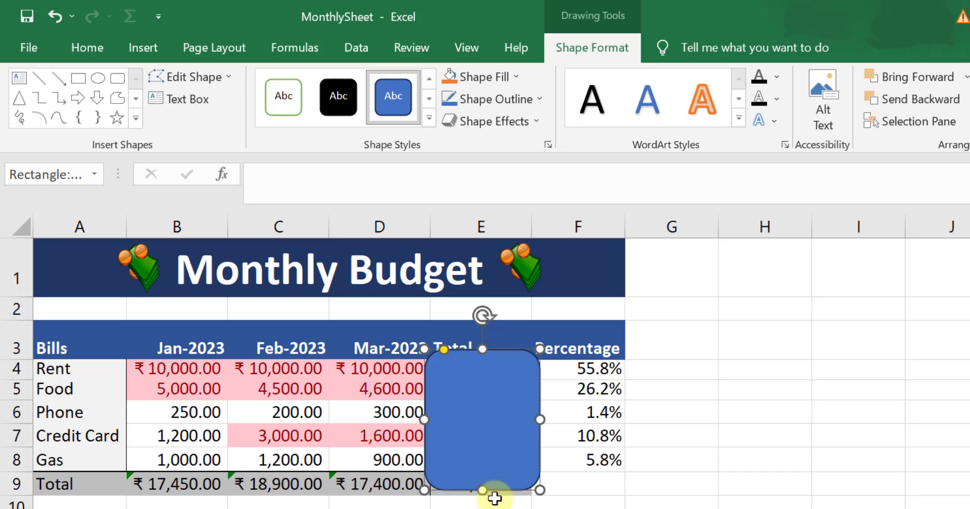
Deselect, then reselect the blue rectangle covering the totals
key(Escape)
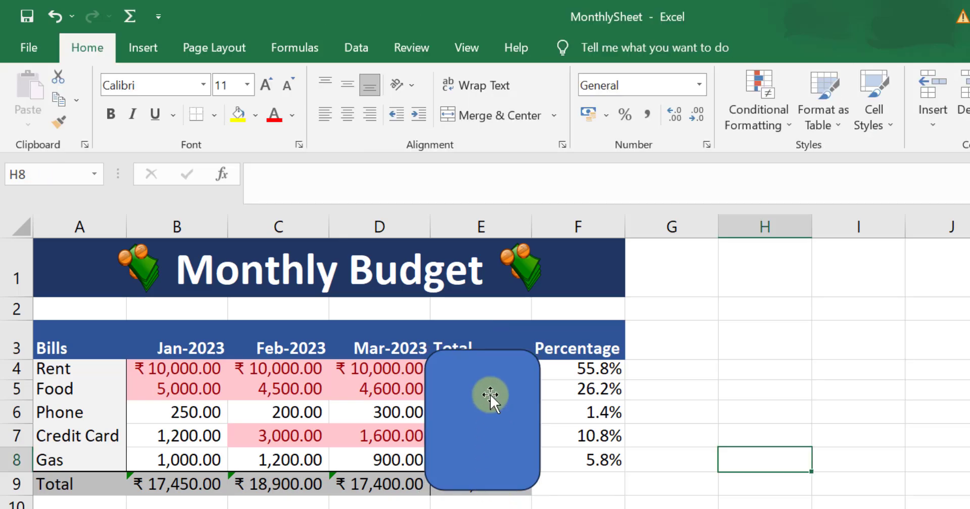
click(490, 395)
click(483, 423)
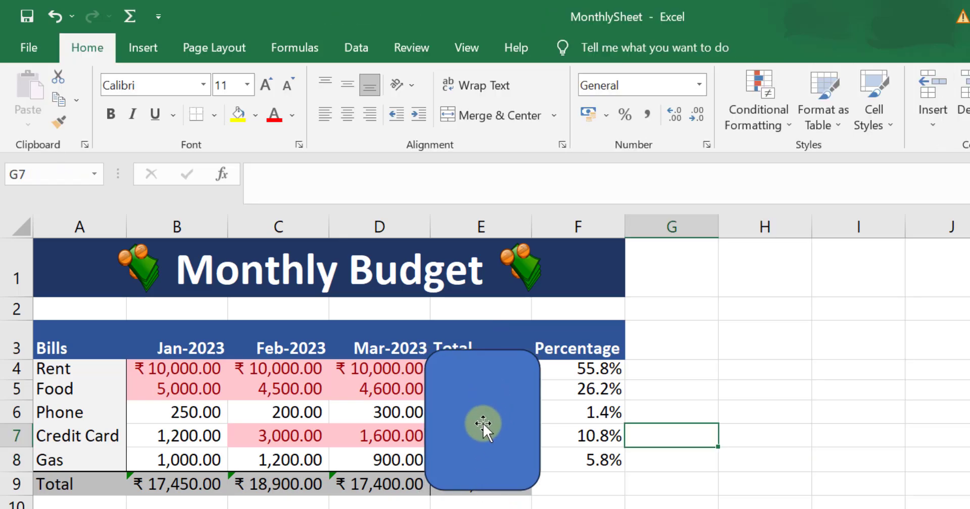
click(483, 423)
click(611, 48)
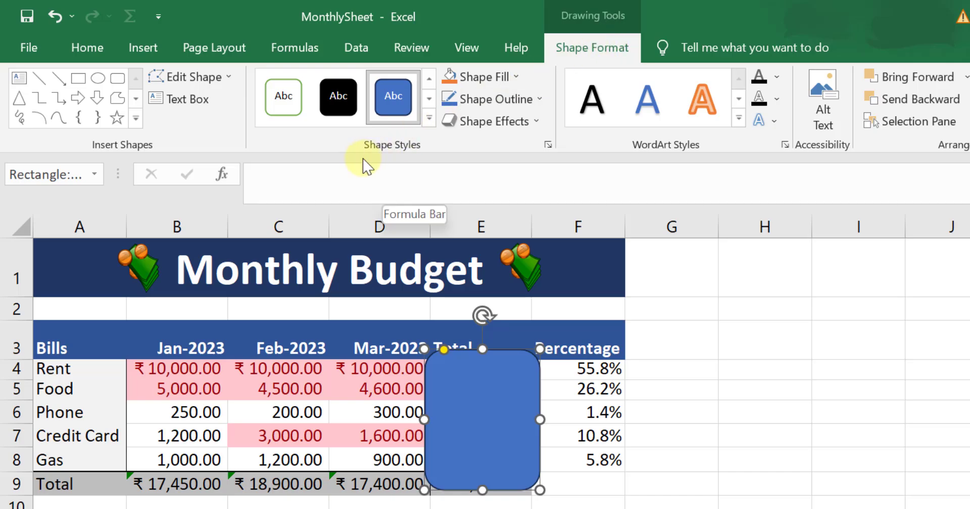
Give the rectangle No Fill and a red 3 pt outline
click(498, 82)
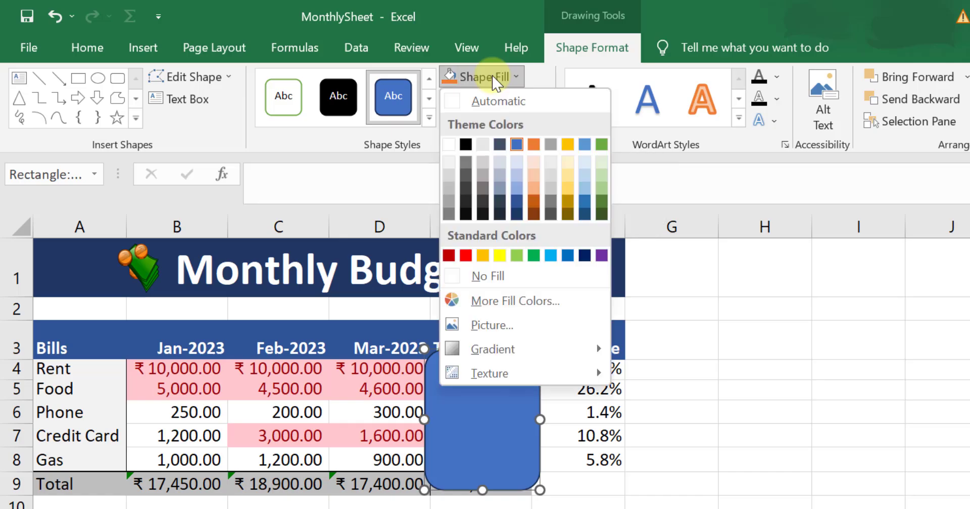
click(491, 281)
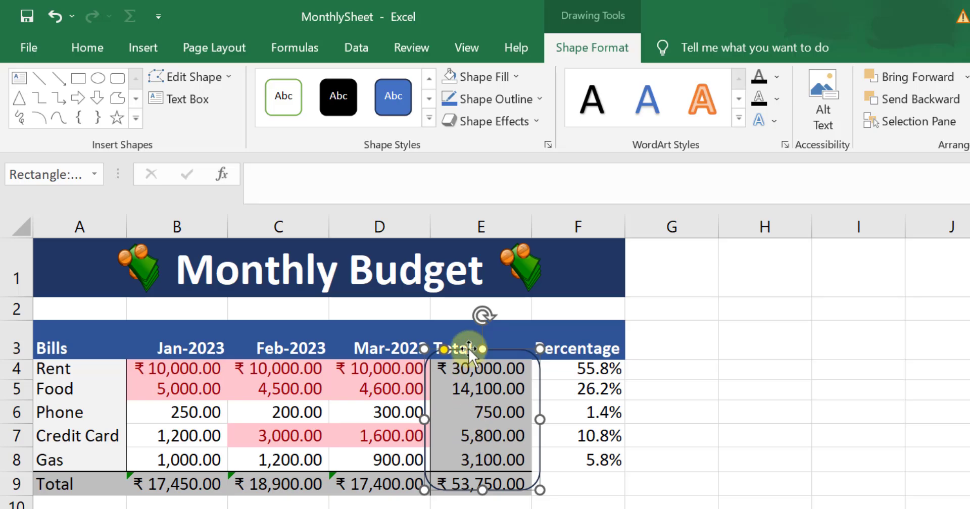
click(494, 99)
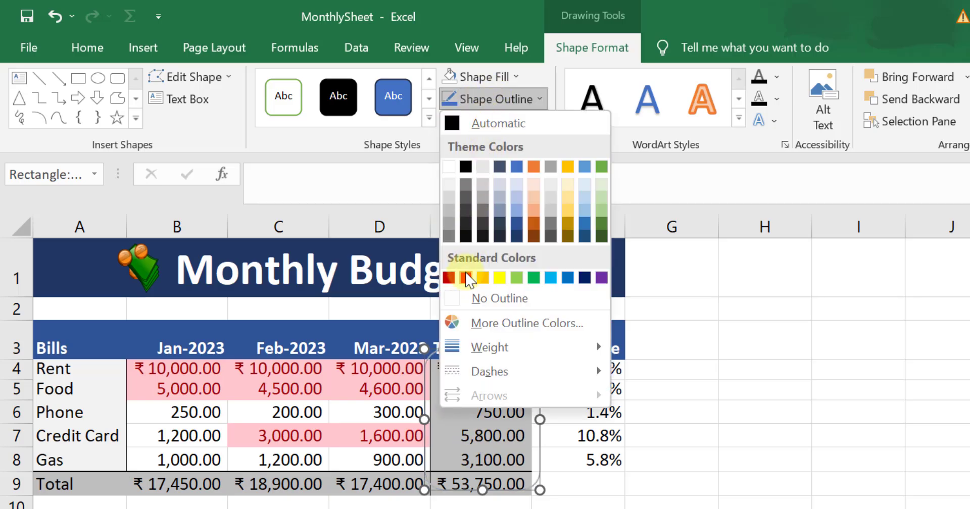
click(466, 277)
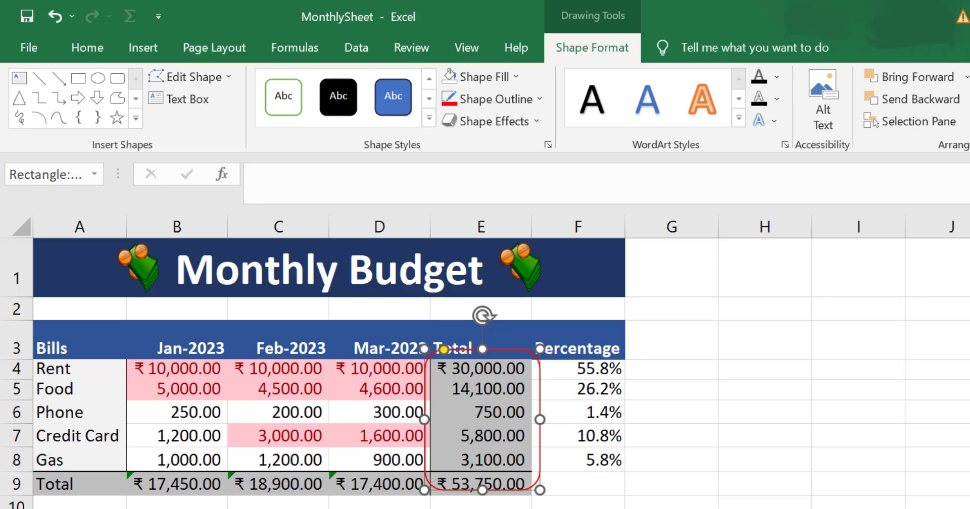
click(489, 100)
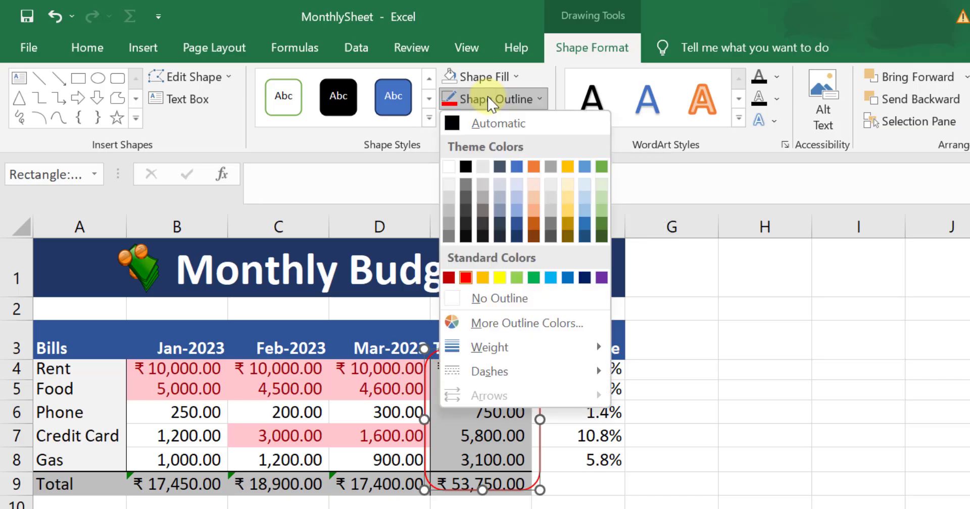
mouse_move(516, 347)
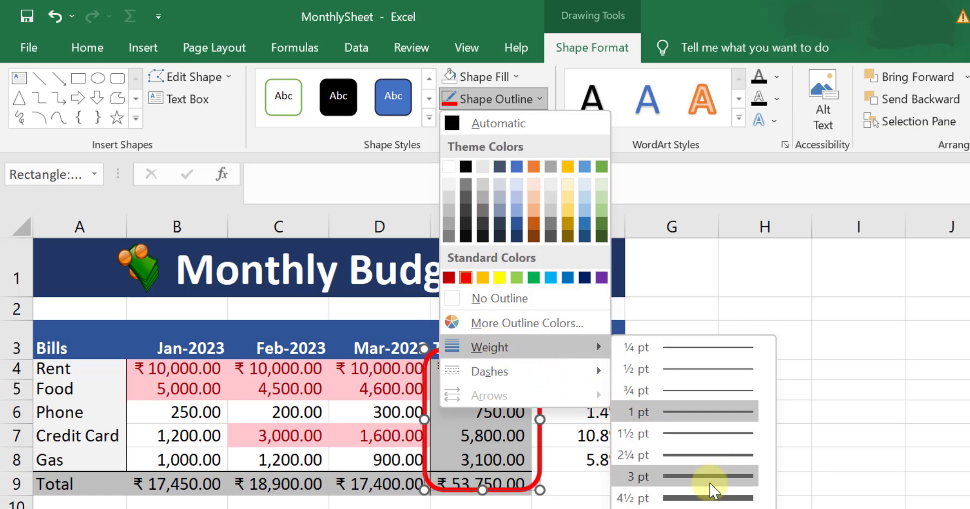
click(709, 483)
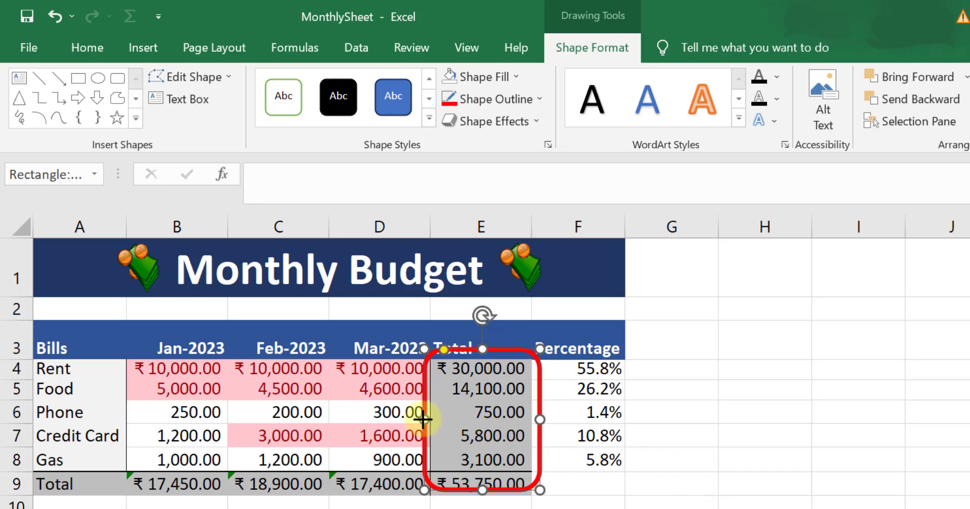
Resize and nudge the red frame to enclose only E4:E9, leaving the header outside
drag(423, 420, 434, 419)
drag(539, 419, 529, 419)
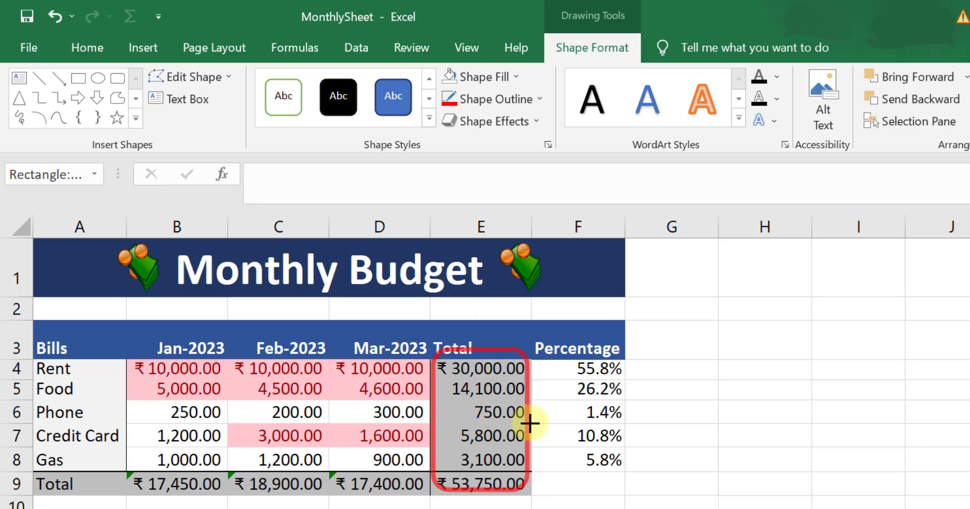
drag(483, 490, 483, 497)
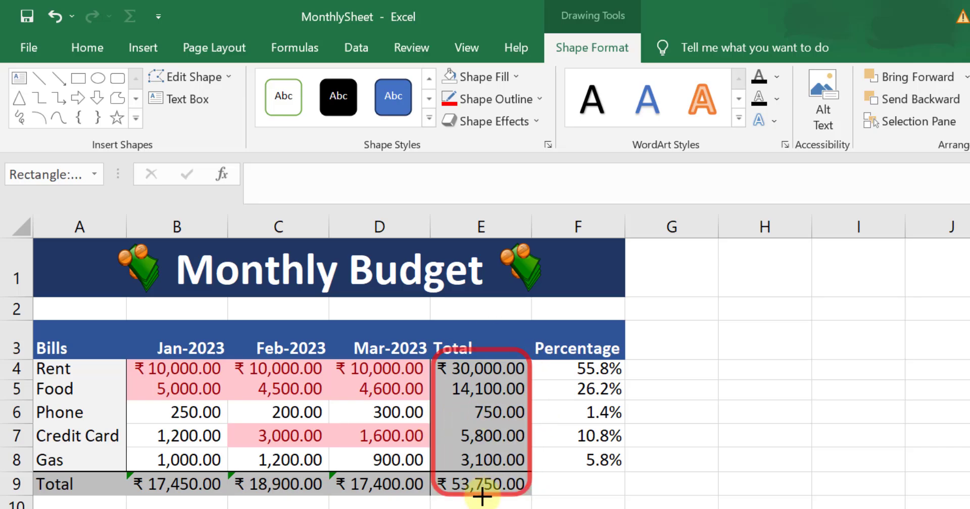
drag(484, 349, 484, 360)
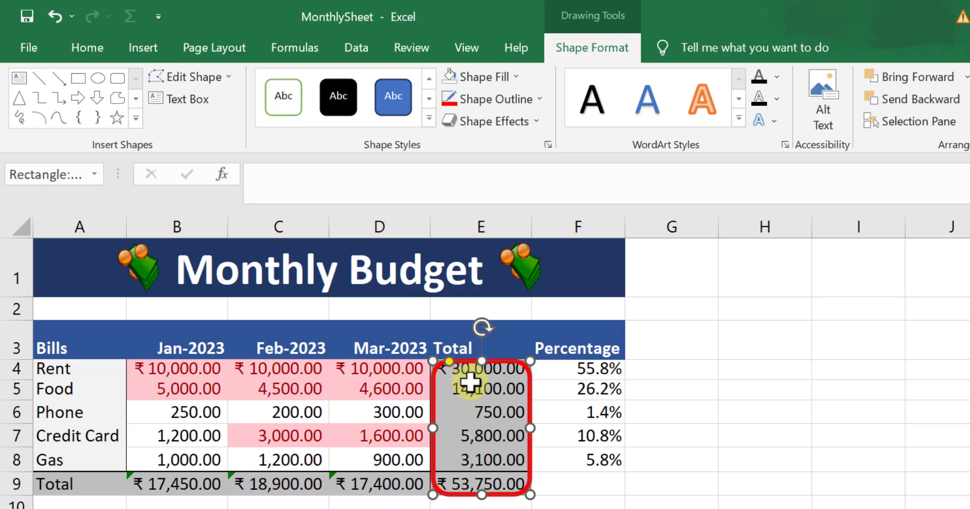
click(484, 359)
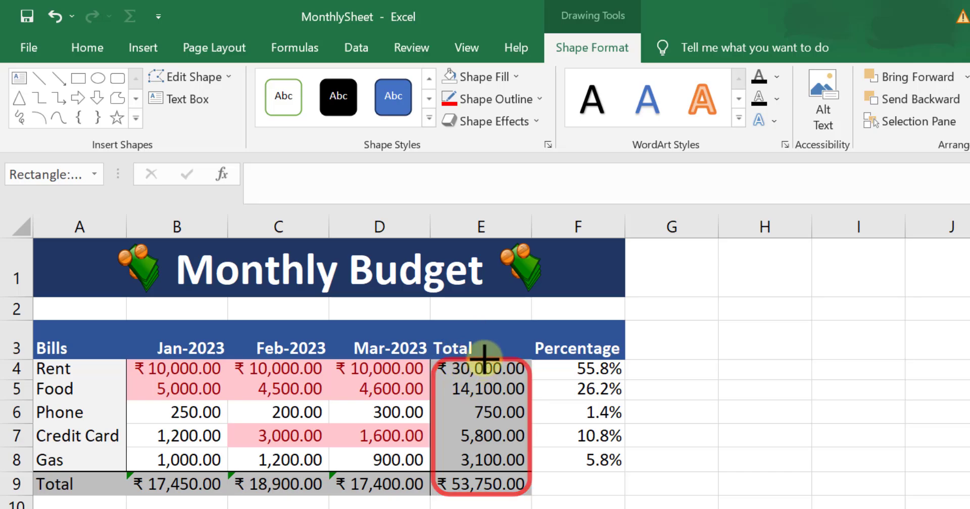
click(443, 373)
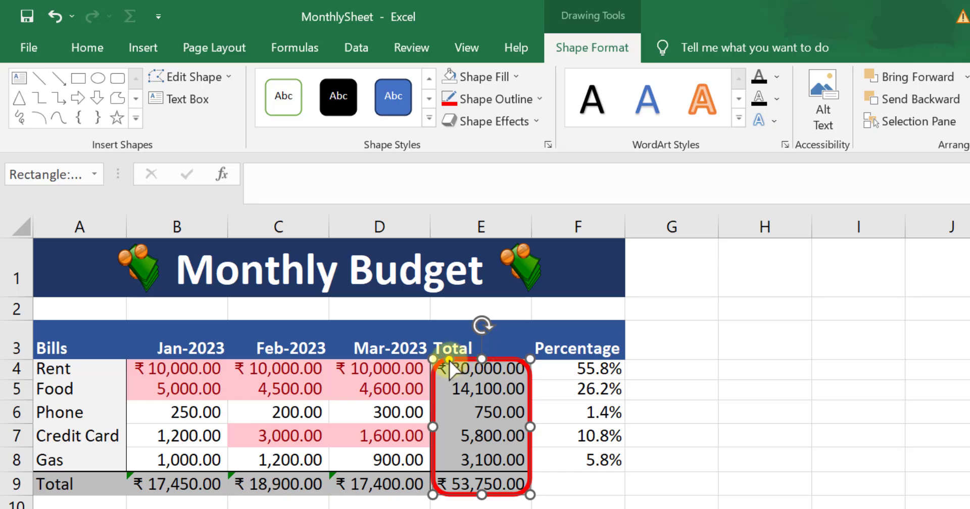
drag(449, 360, 440, 366)
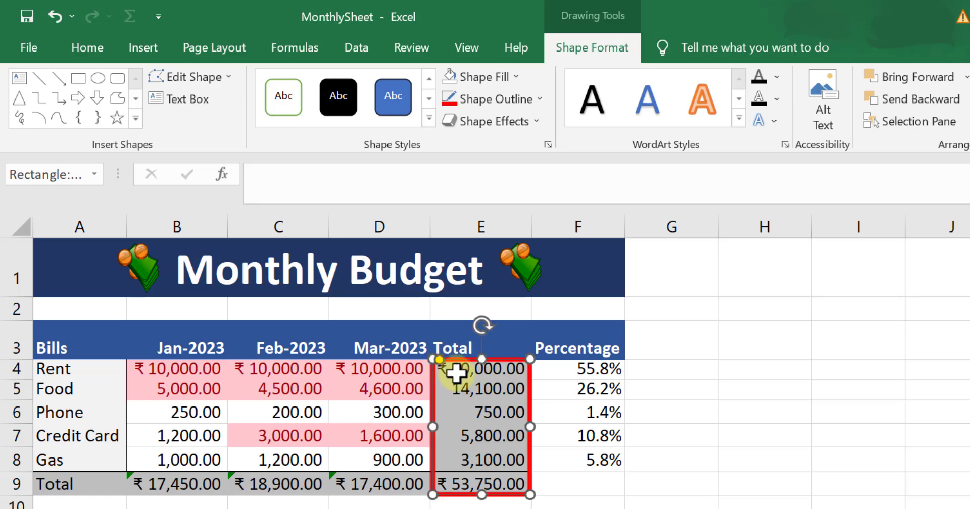
click(599, 460)
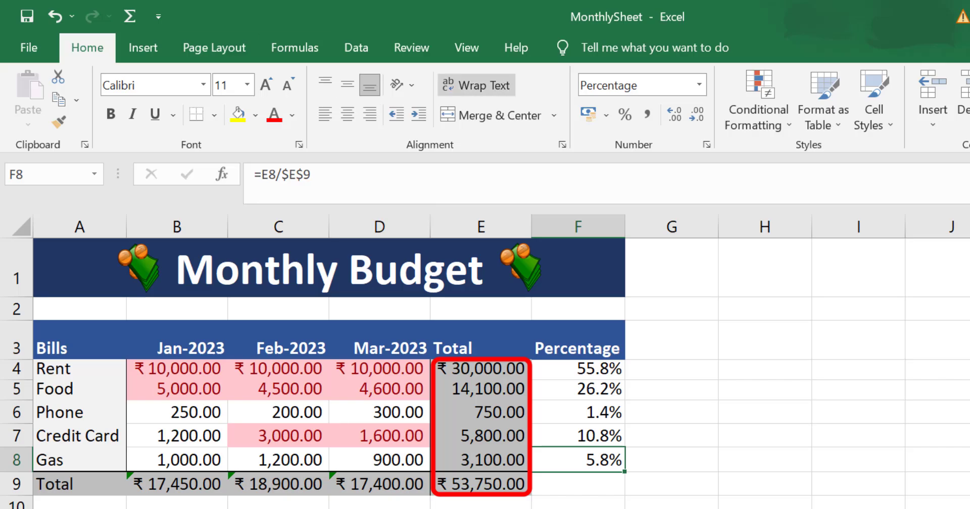
Open Insert > Illustrations > Shapes to reach the block arrow shapes
click(144, 47)
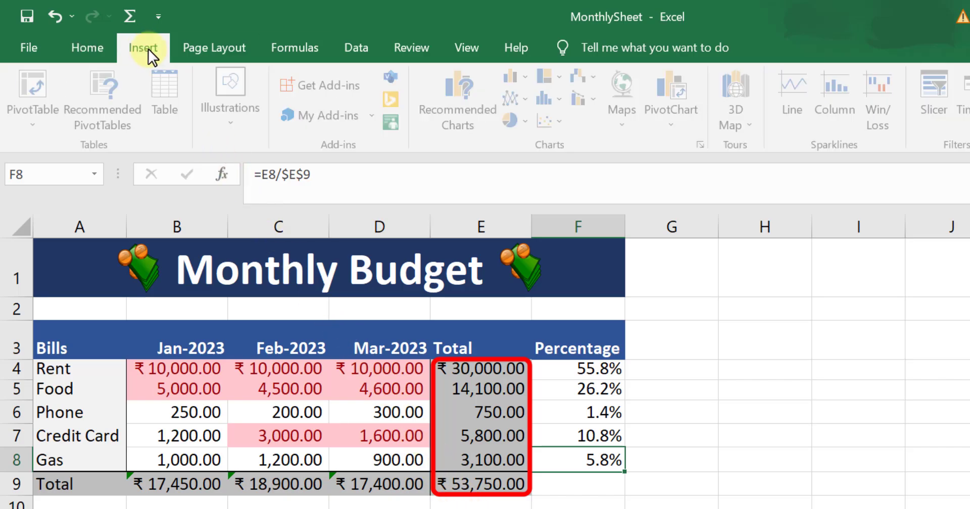
click(235, 125)
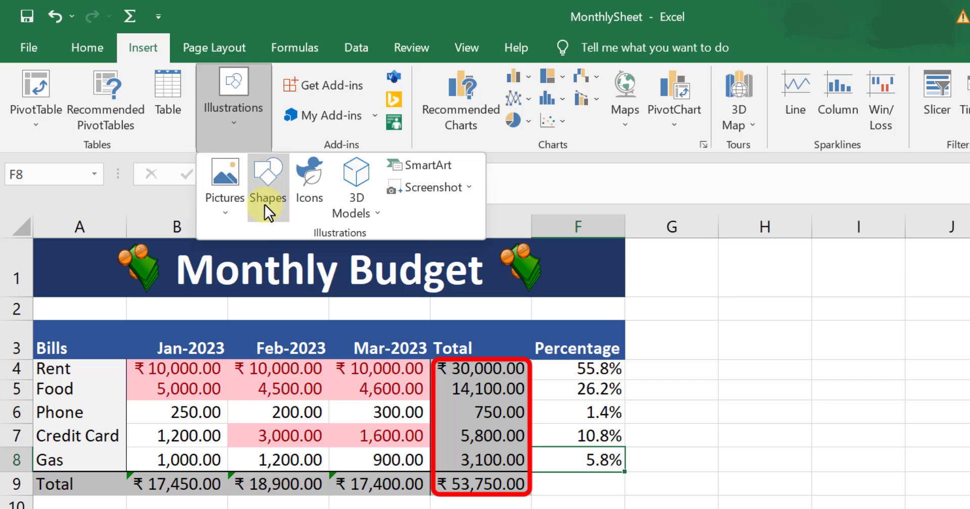
click(264, 204)
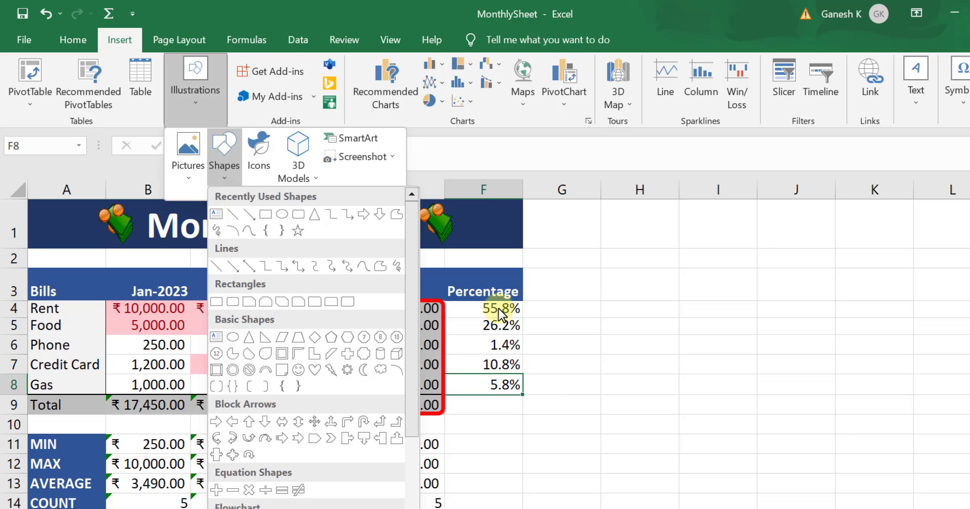
Draw a left-pointing block arrow beside the 55.8% Rent percentage in F4
click(233, 423)
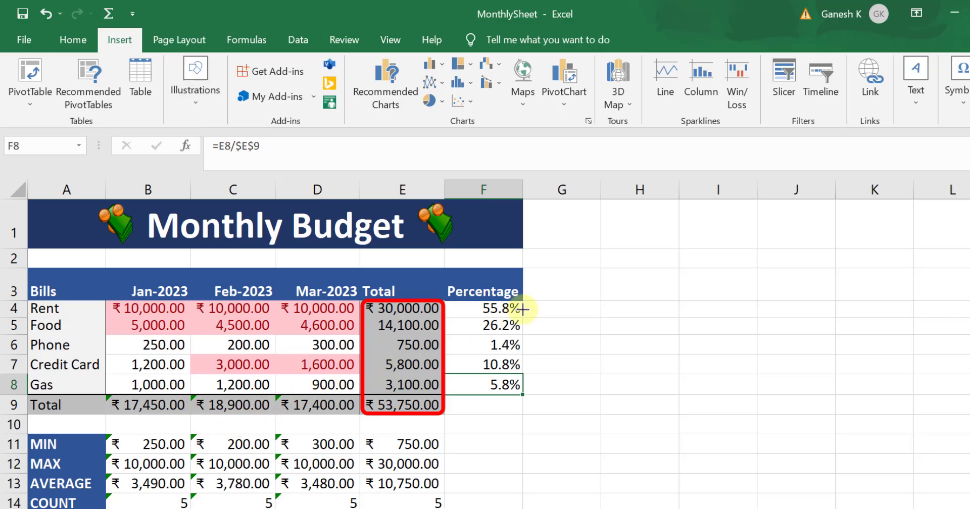
drag(524, 309, 568, 313)
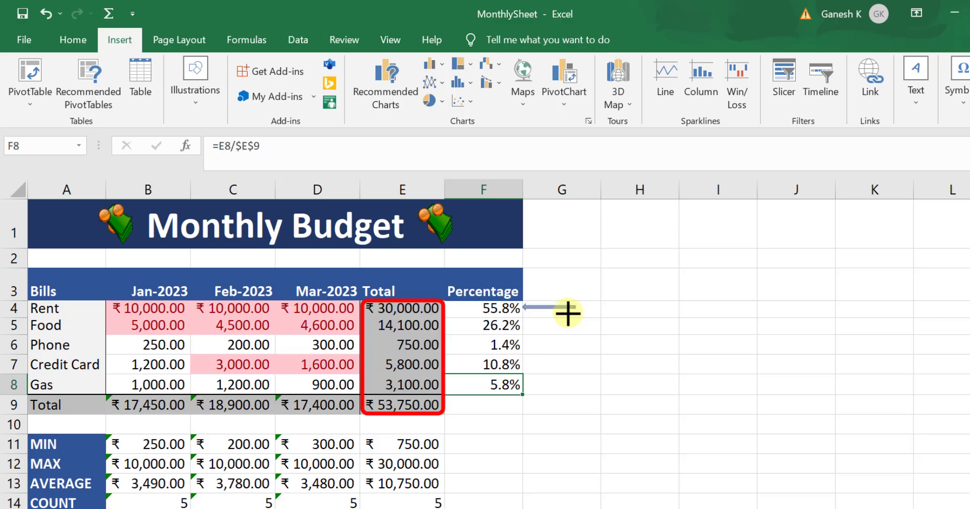
mouse_move(568, 313)
mouse_down()
mouse_move(590, 332)
mouse_move(557, 308)
mouse_move(599, 311)
mouse_move(592, 305)
mouse_up()
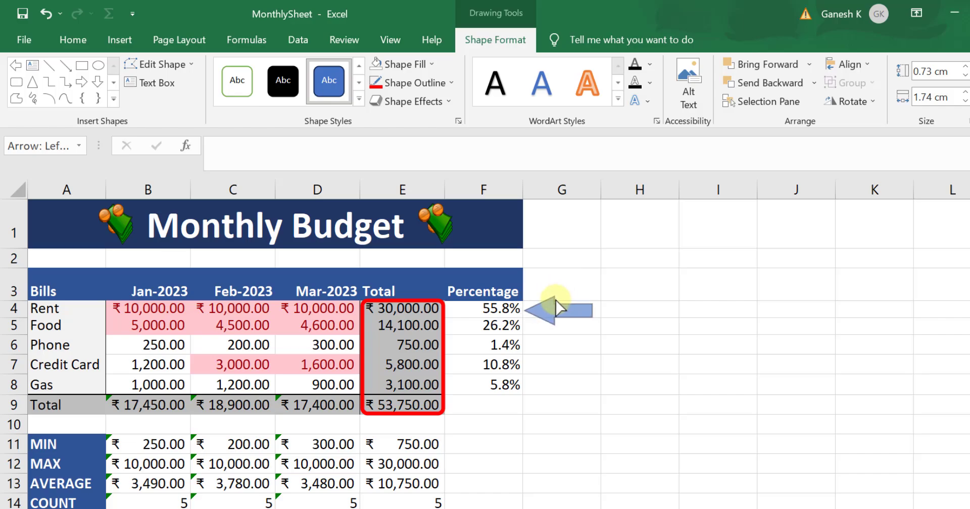
drag(553, 309, 554, 310)
click(558, 328)
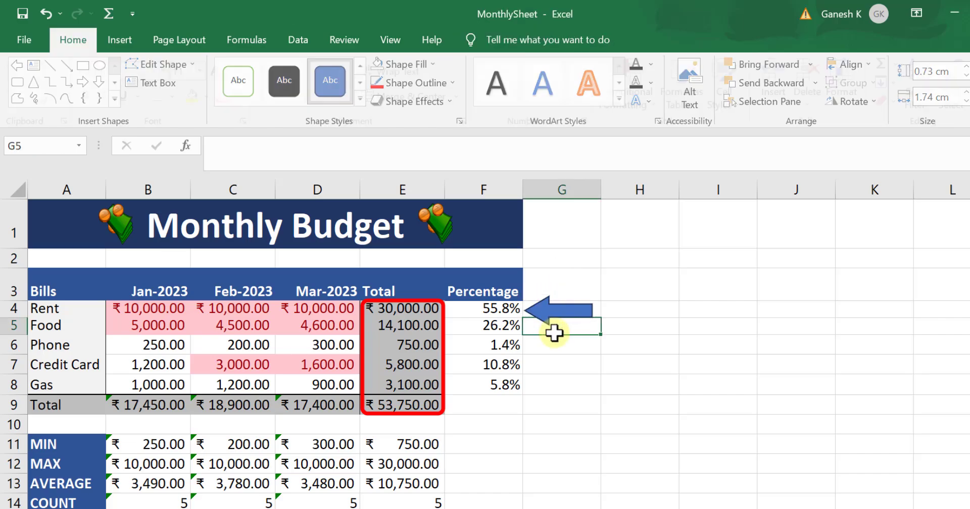
Fill the arrow red and give it a dark red outline
click(547, 318)
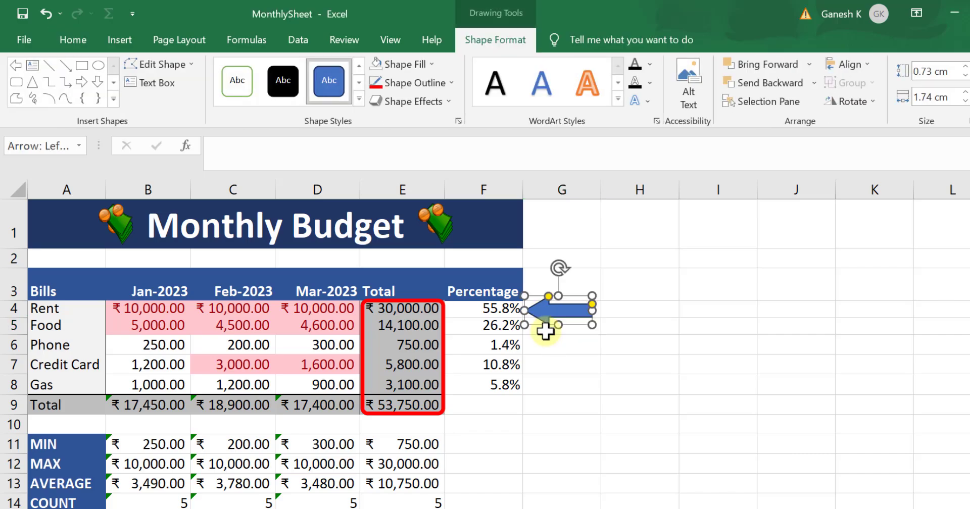
click(431, 65)
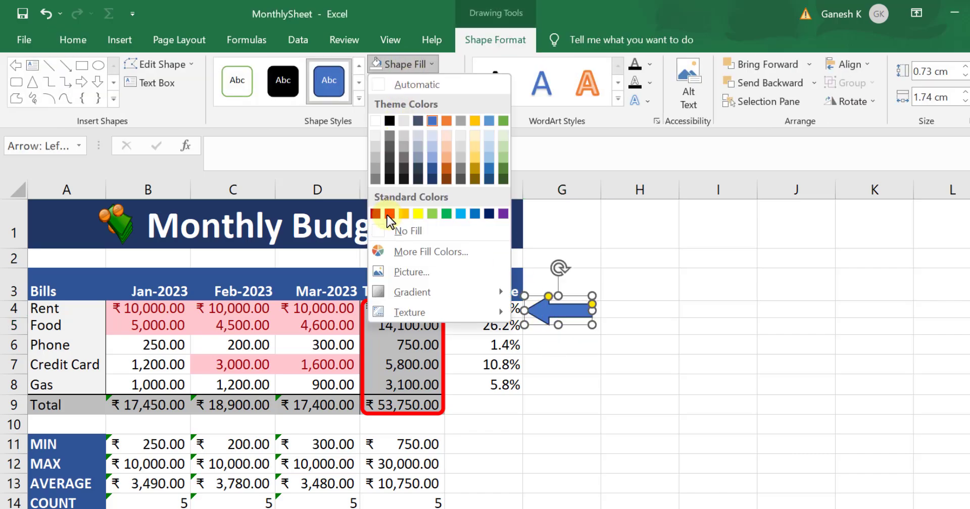
click(389, 214)
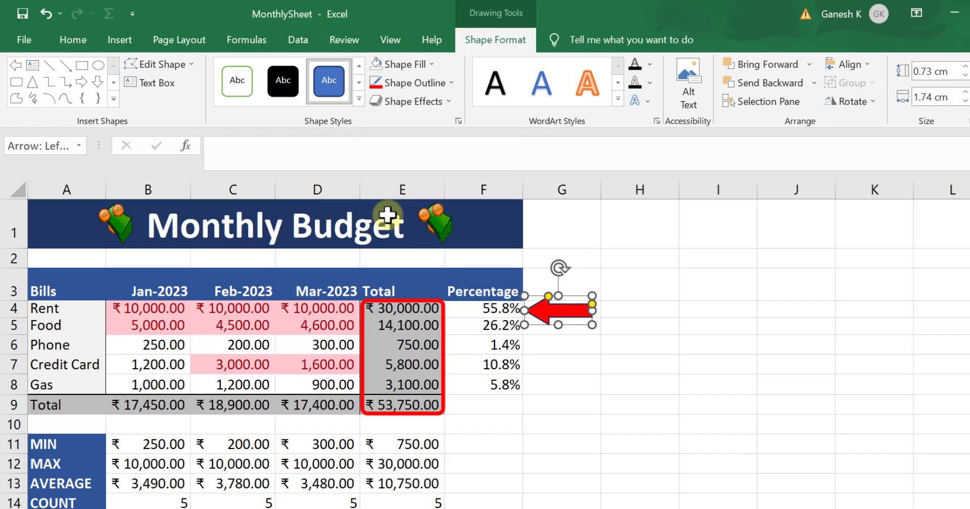
click(404, 83)
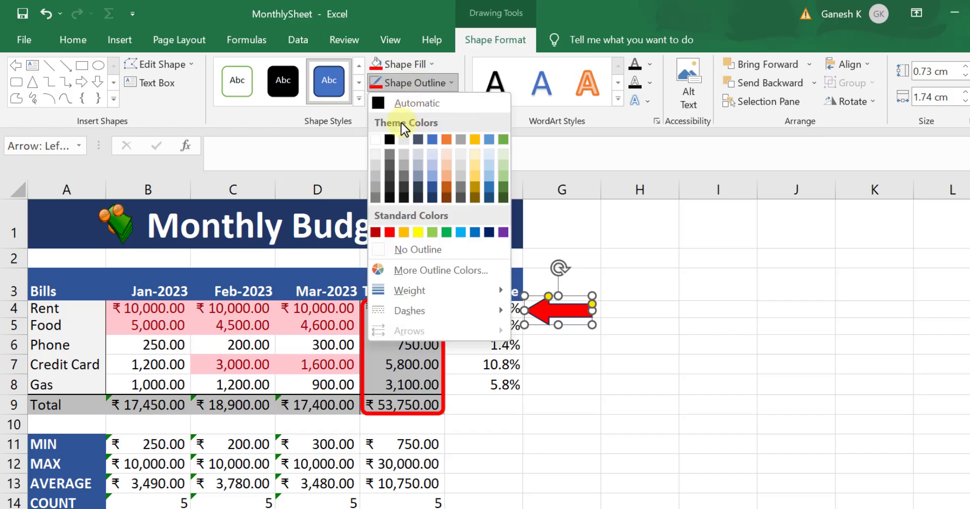
click(374, 232)
click(543, 387)
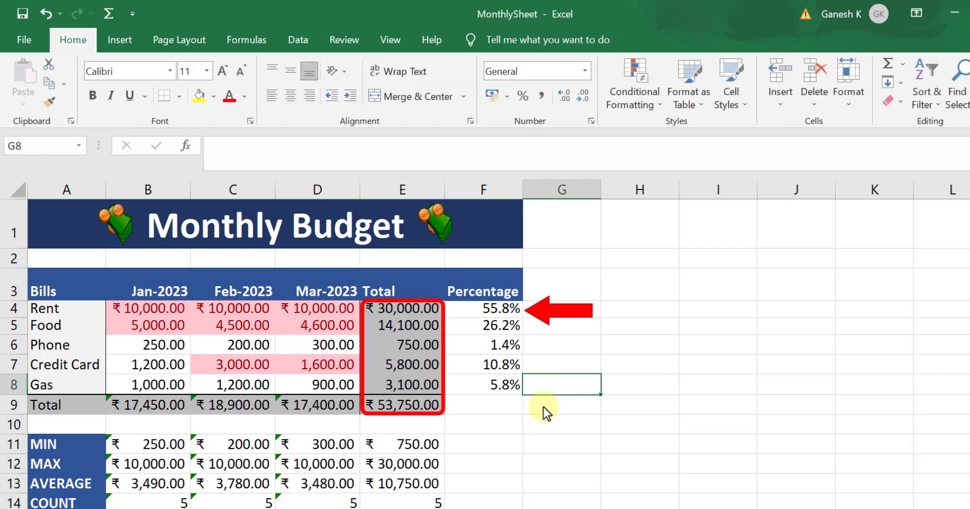
Draw a trial smiley face right of the table, bend it into a frown, then delete it
click(137, 40)
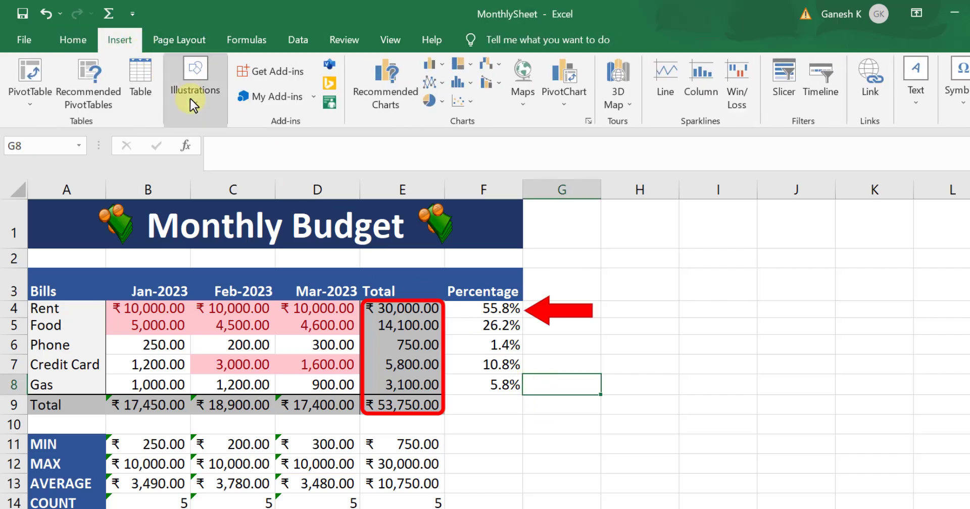
click(201, 121)
click(225, 167)
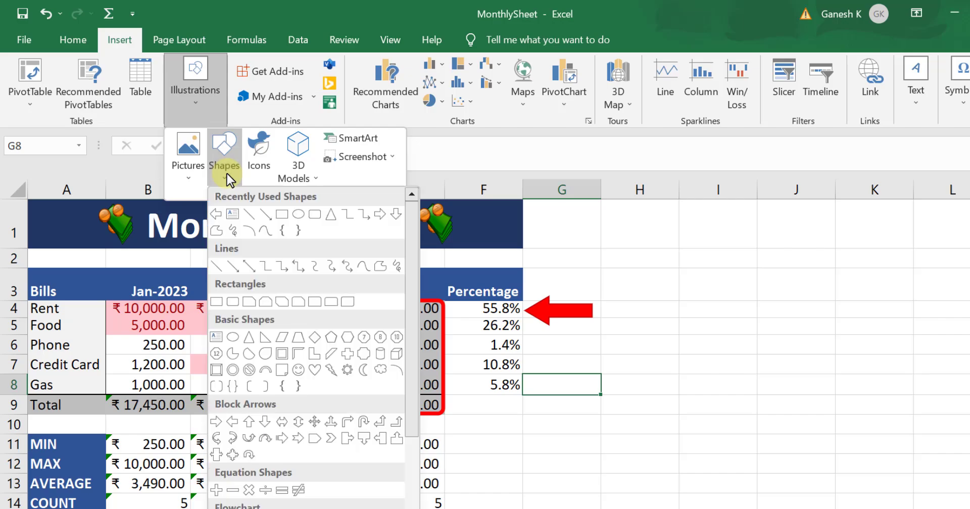
click(298, 370)
drag(691, 253, 796, 365)
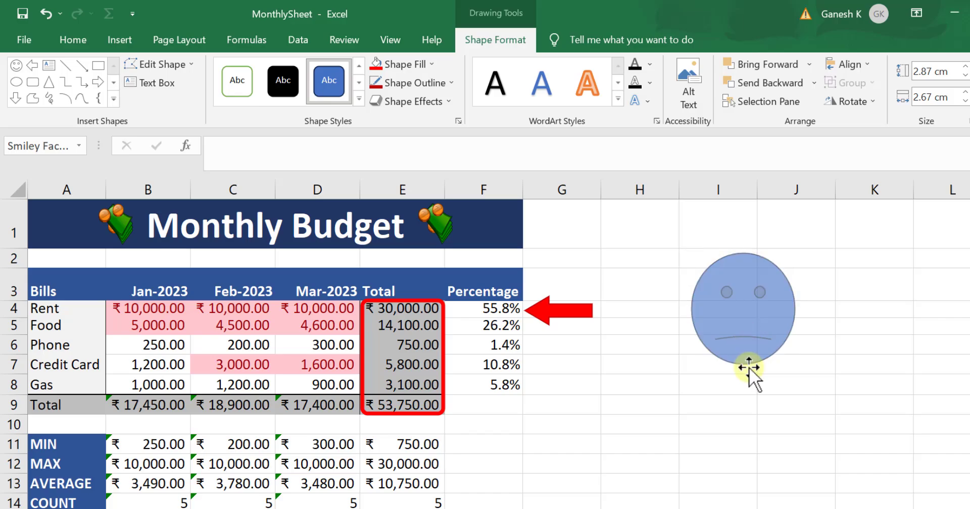
drag(743, 342, 743, 338)
key(Delete)
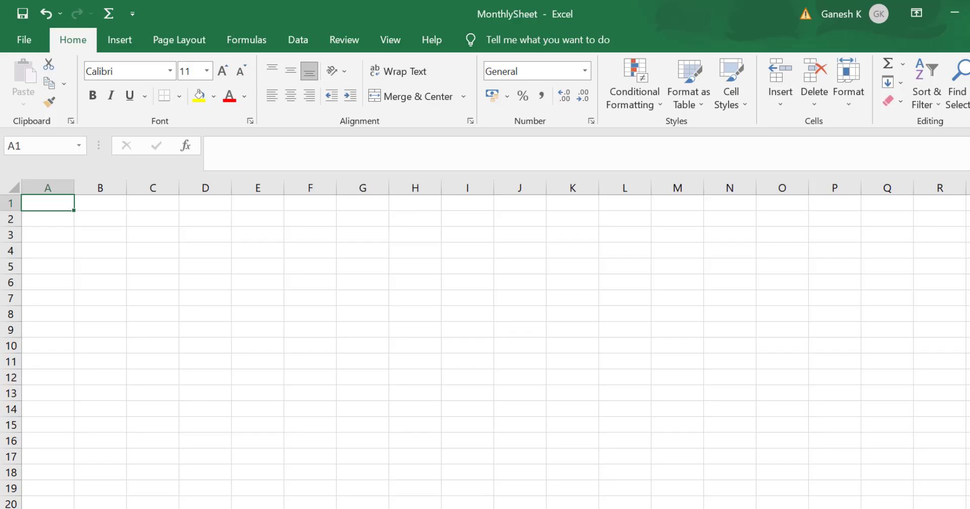
Open the SmartArt gallery and browse the List, Process and Cycle layouts
click(118, 40)
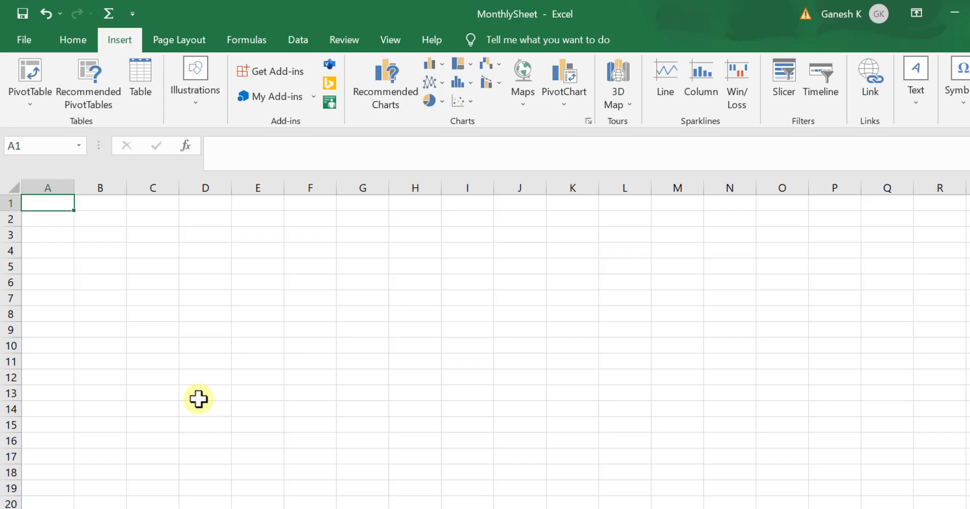
click(187, 104)
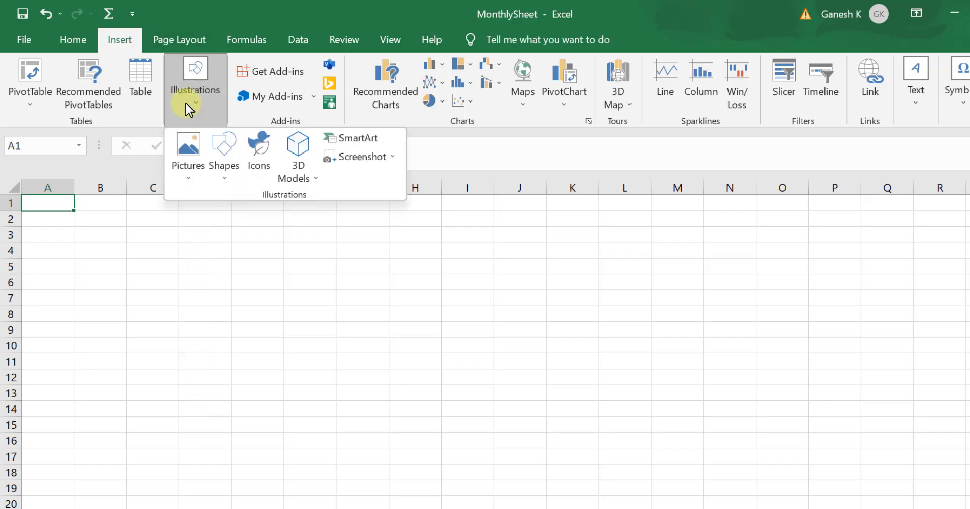
click(357, 140)
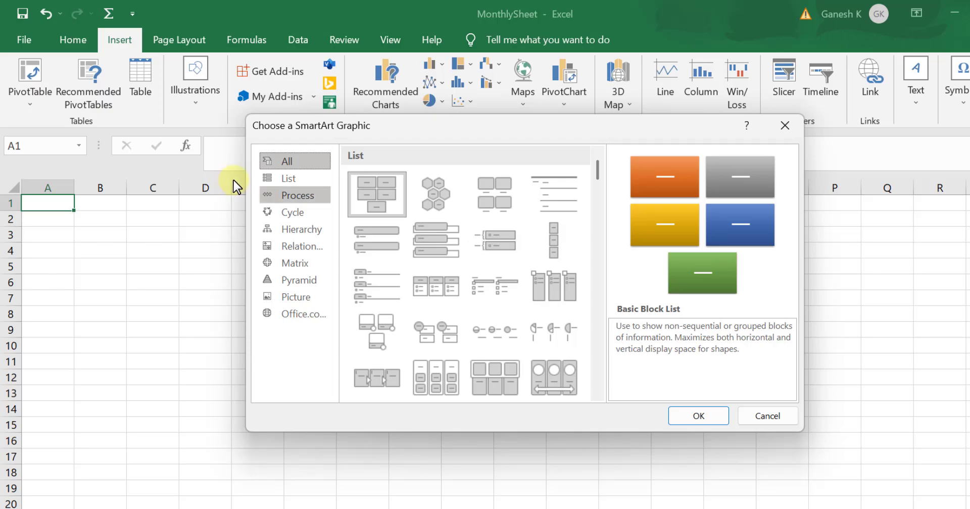
click(284, 180)
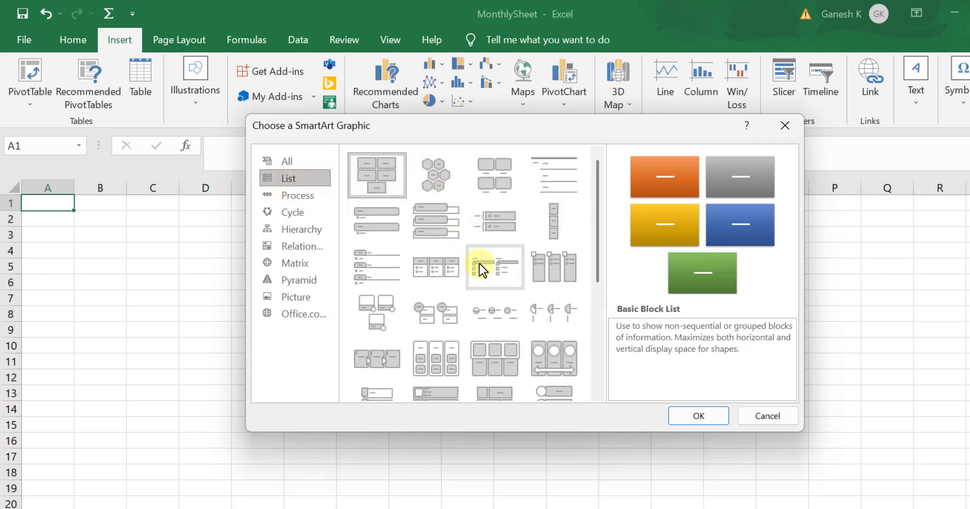
click(309, 195)
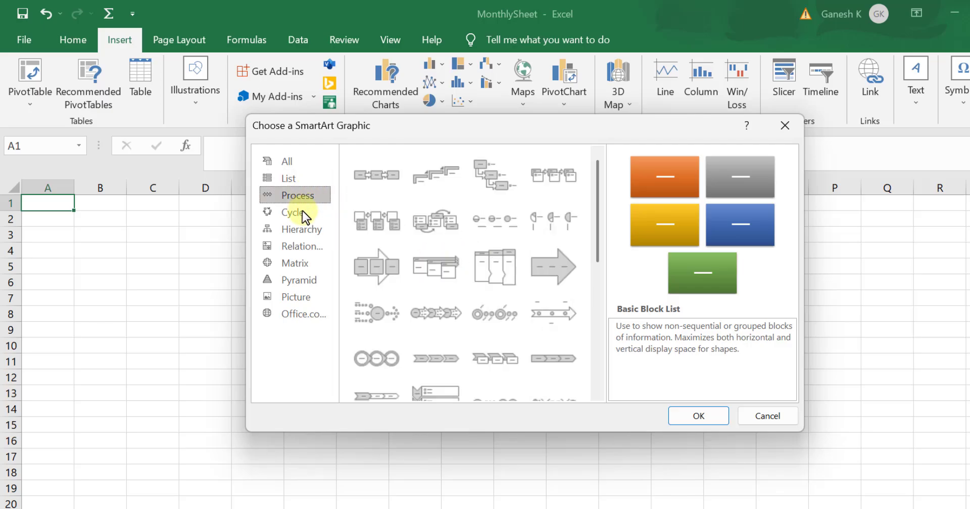
click(302, 213)
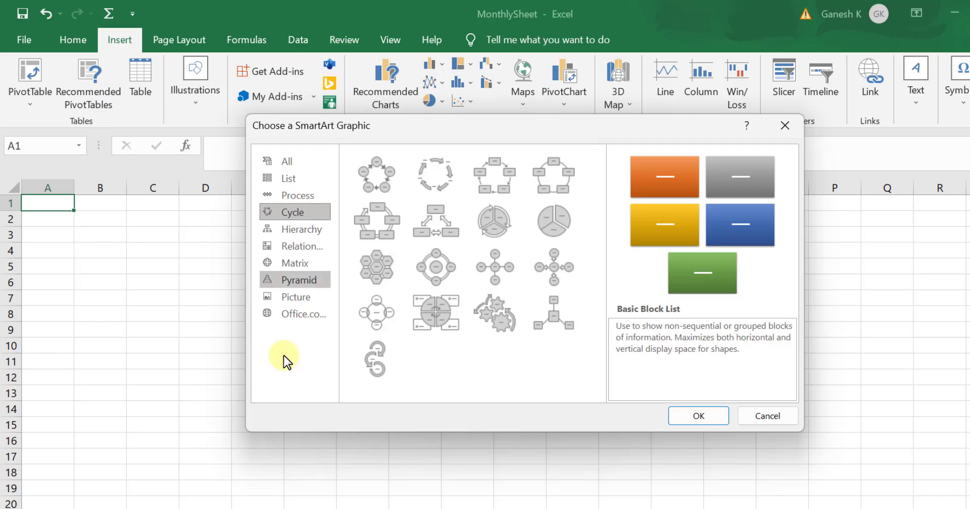
Insert the Process layout Circle Accent Timeline diagram
click(292, 200)
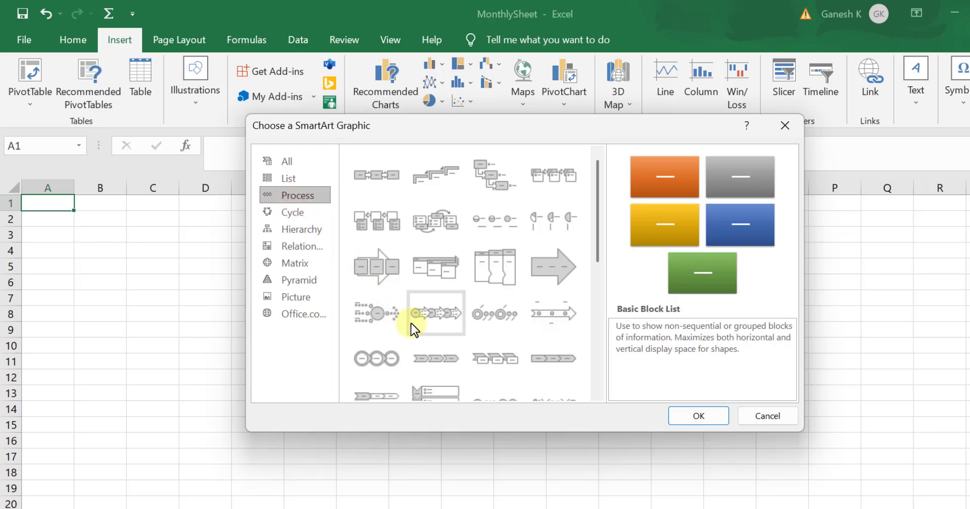
scroll(411, 323, down, 5)
scroll(410, 323, down, 1)
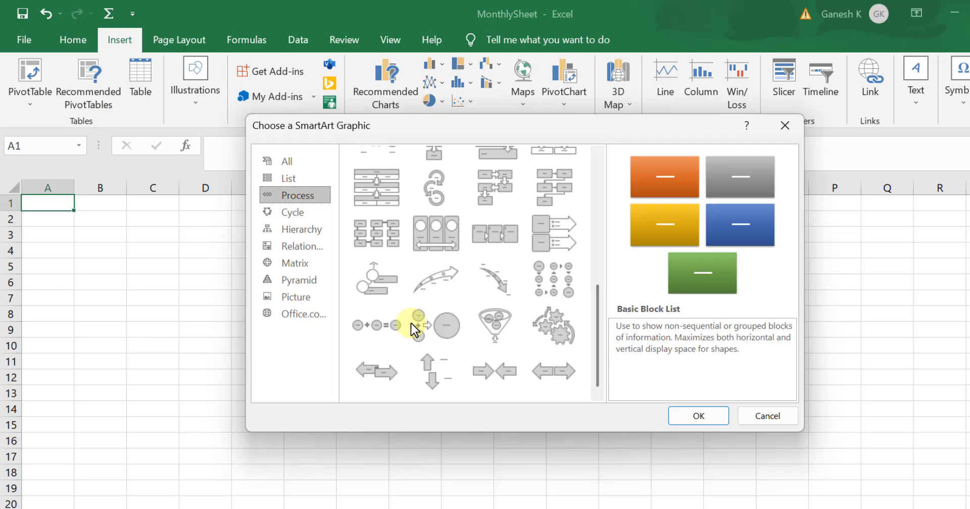
scroll(411, 323, up, 2)
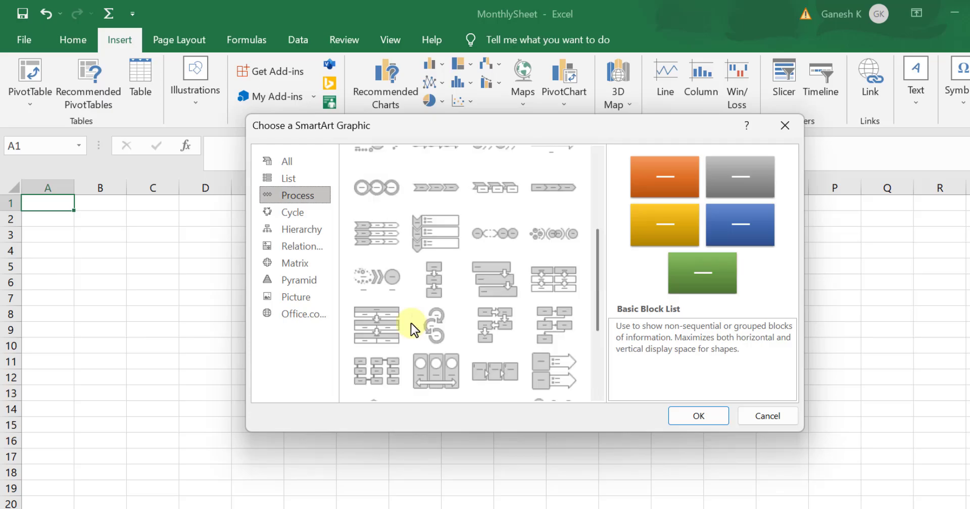
scroll(411, 322, up, 2)
scroll(411, 322, up, 2)
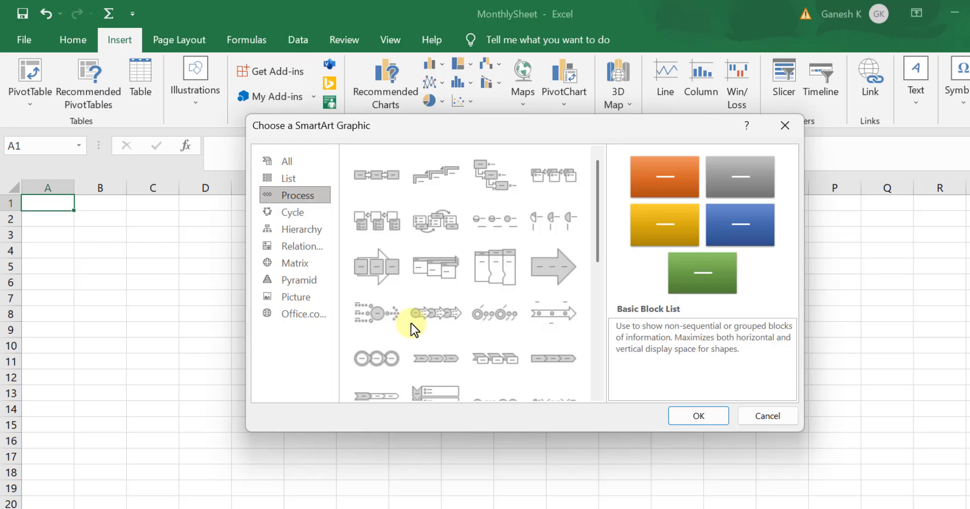
double_click(481, 309)
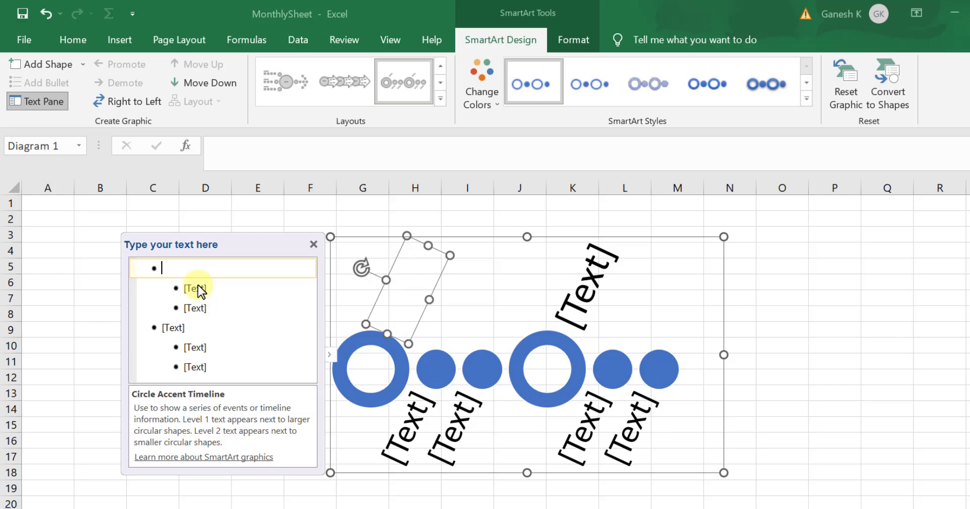
Label the first stage 'Create Doc' with sub-points 'understand purpose' and 'scope'
text(Cre)
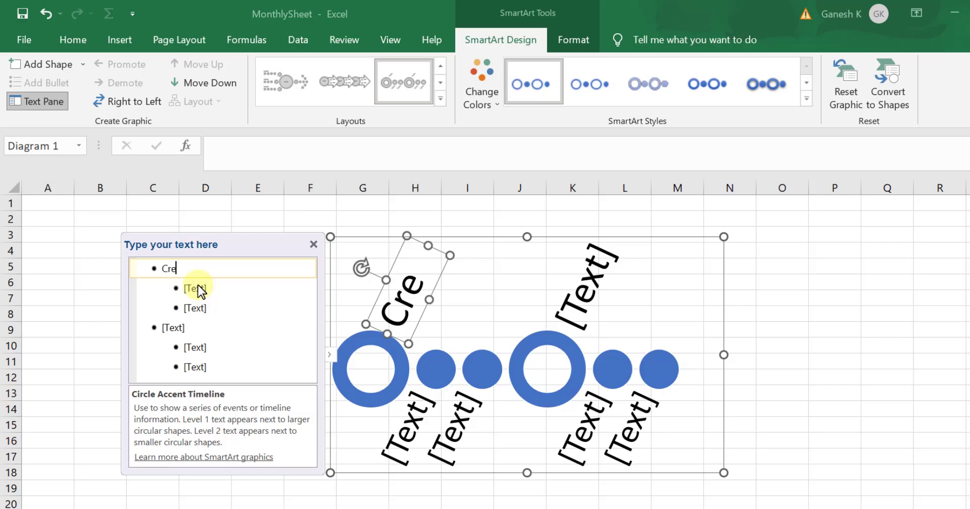
text(ate Doc)
click(200, 288)
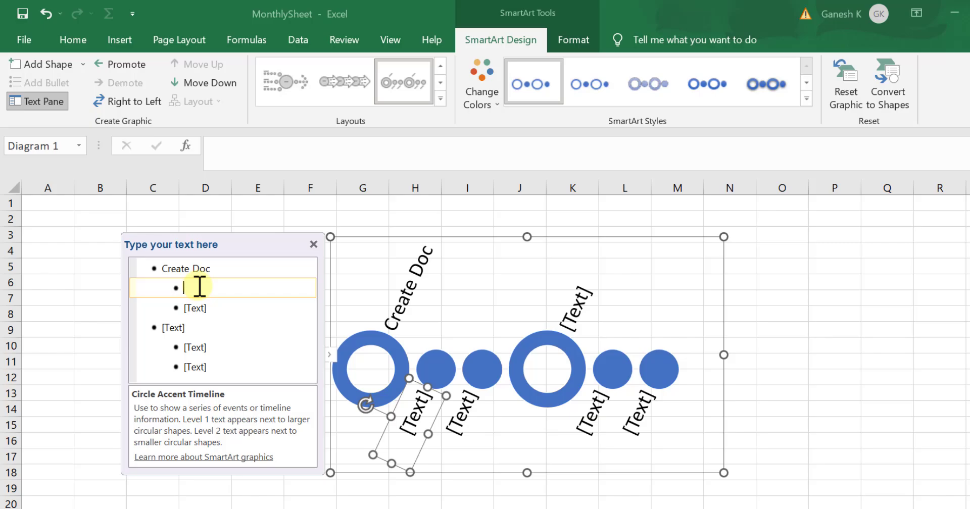
text(understand purpose)
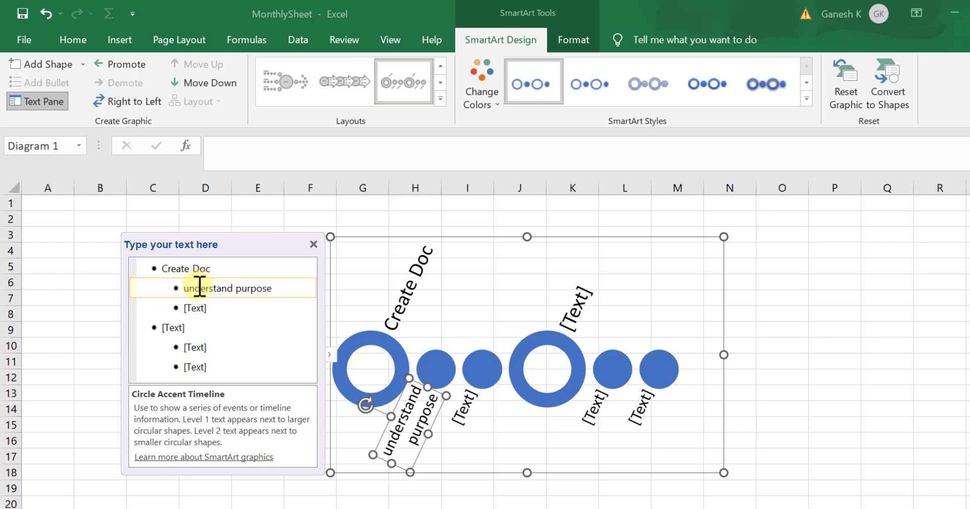
key(Return)
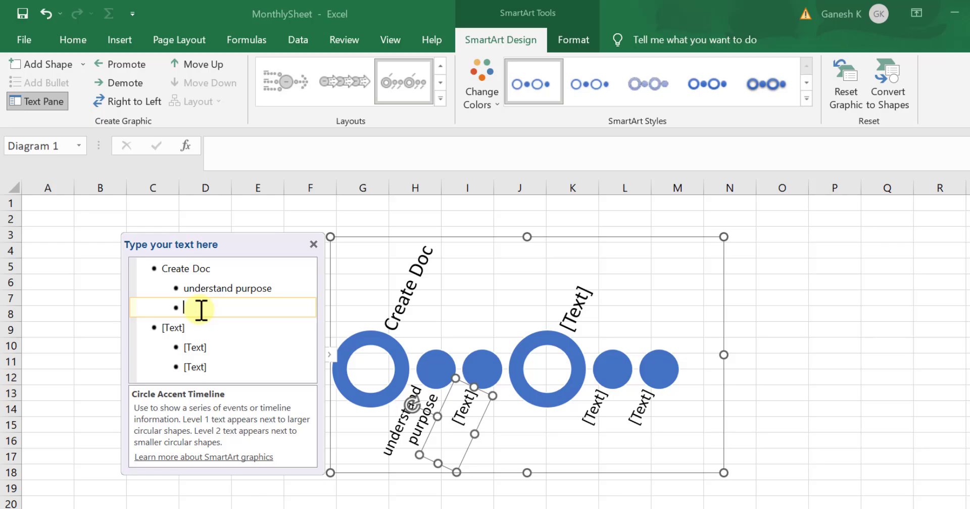
text(scope)
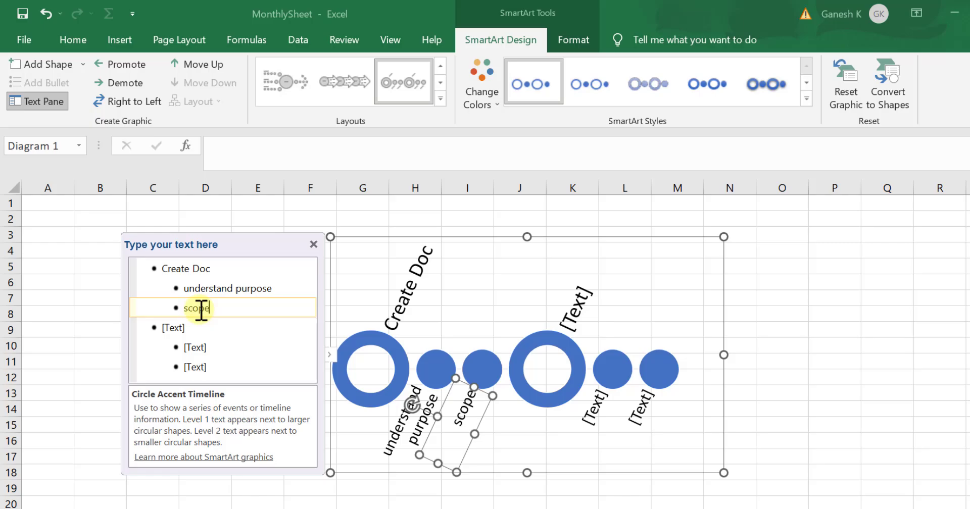
Label the second stage 'send for review' with sub-steps 'mail doc' and 'review doc'
click(176, 330)
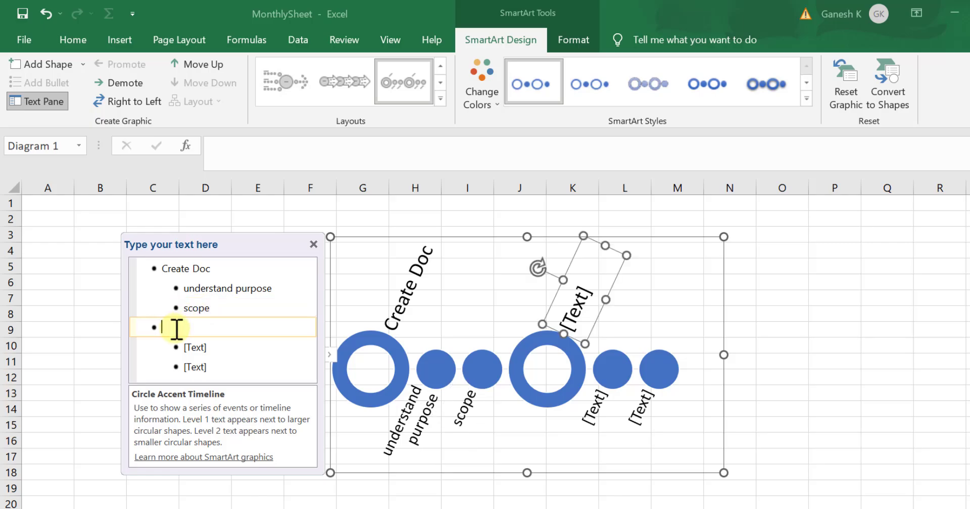
text(sned)
key(BackSpace)
key(BackSpace)
key(BackSpace)
text(end)
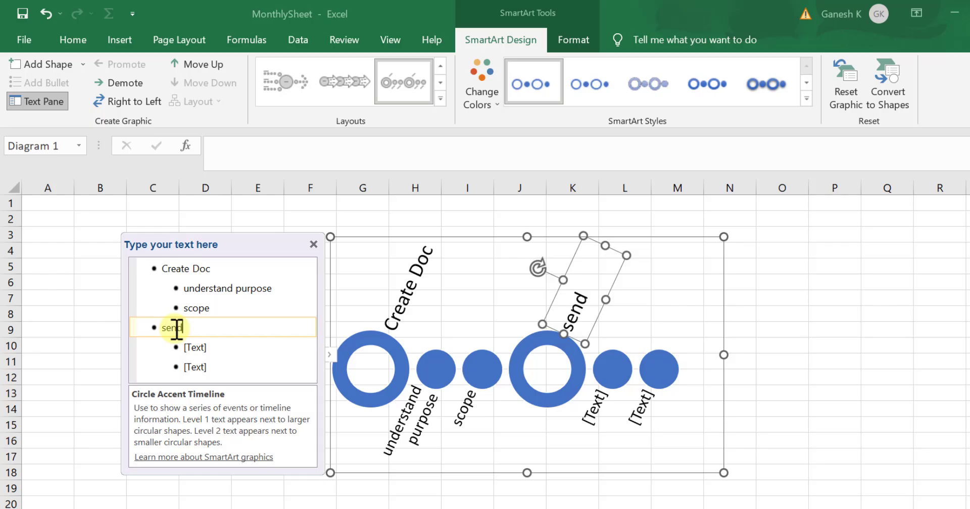
text( for review)
click(198, 346)
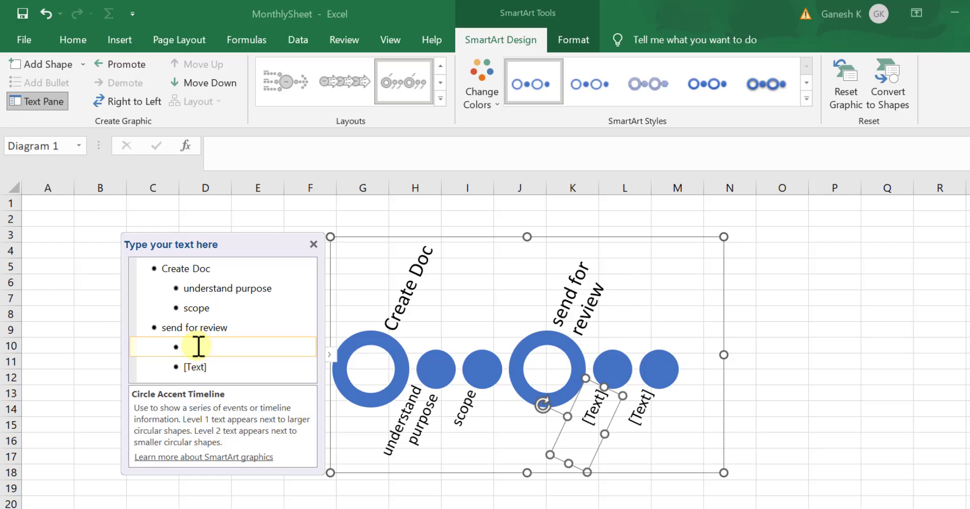
text(mail doc)
key(Return)
text(re)
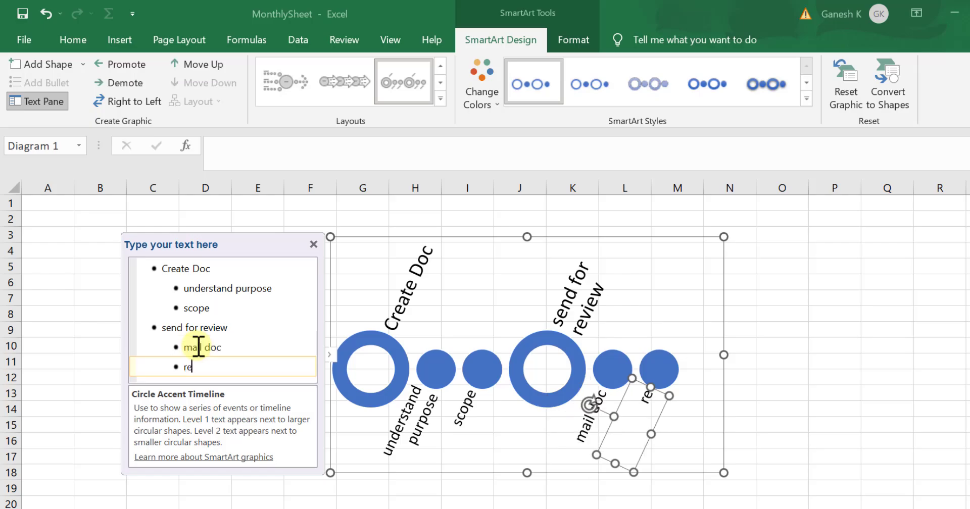
text(view doc)
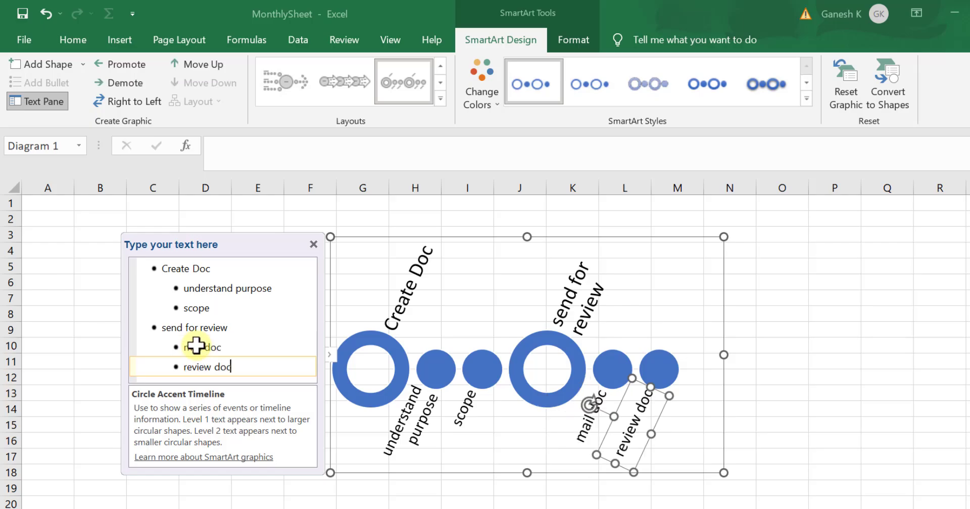
click(166, 327)
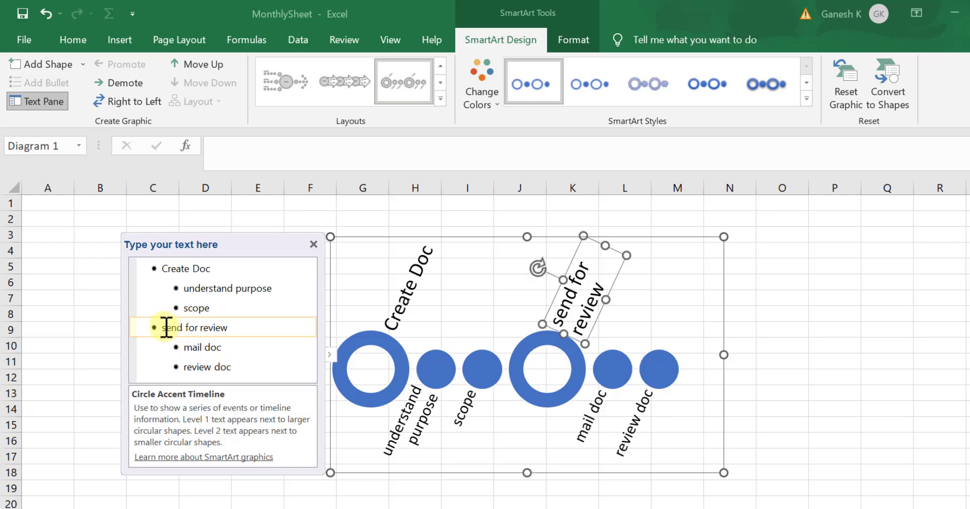
Capitalize the labels to 'Send for review', 'Mail doc' and 'Review doc'
key(BackSpace)
text(S)
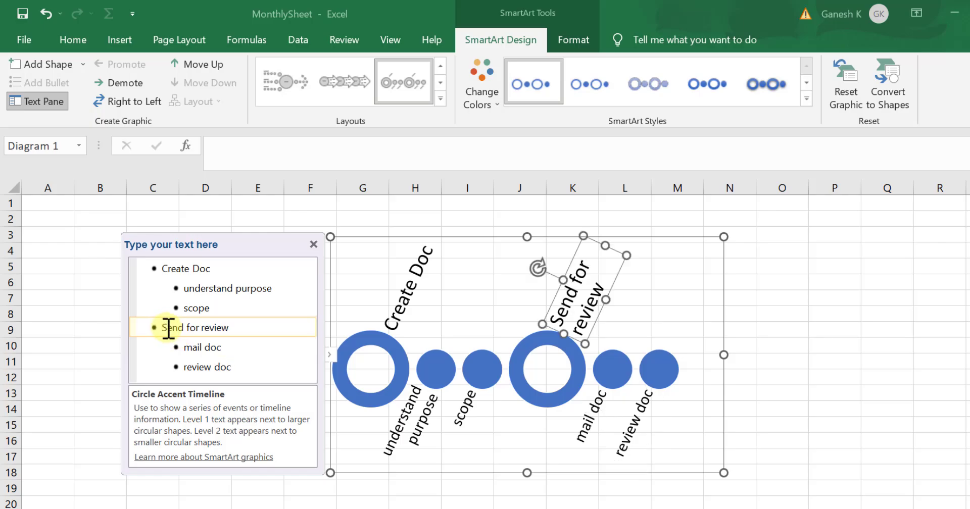
click(194, 347)
key(BackSpace)
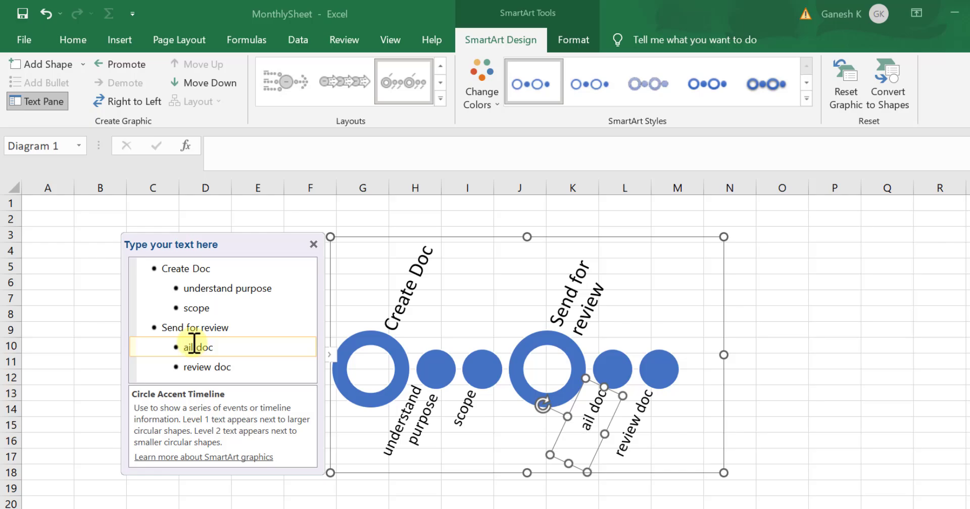
text(M)
click(187, 367)
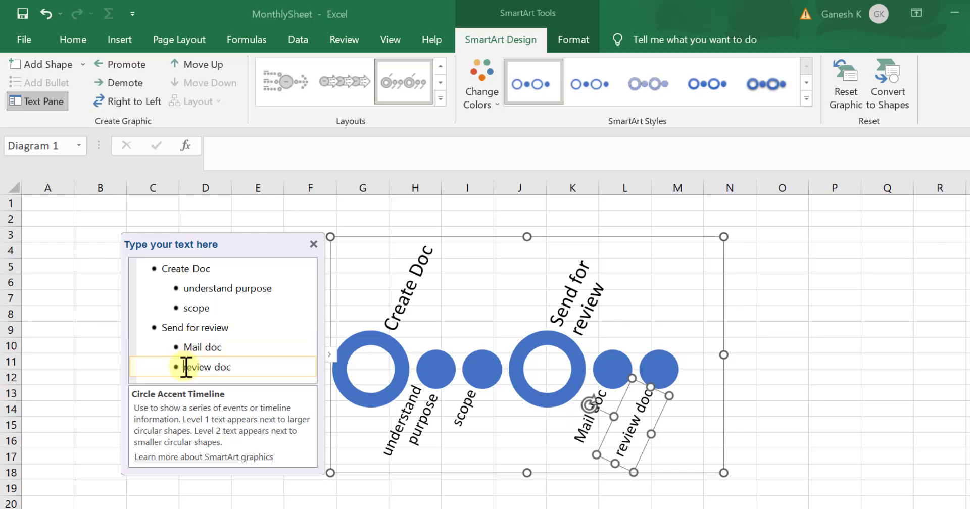
key(BackSpace)
text(R)
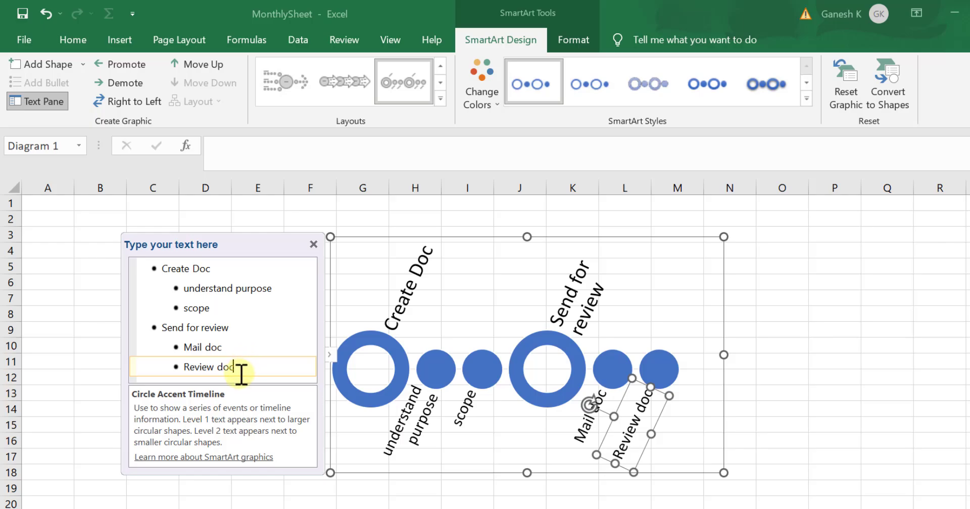
Add 'Add comment' after Review doc and promote it to a main stage
key(Return)
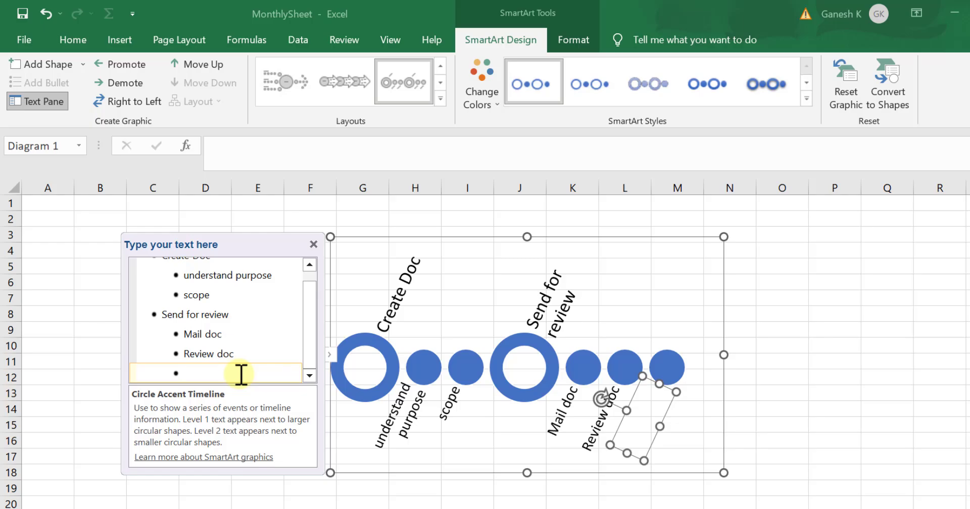
text(Ad)
text(d comment)
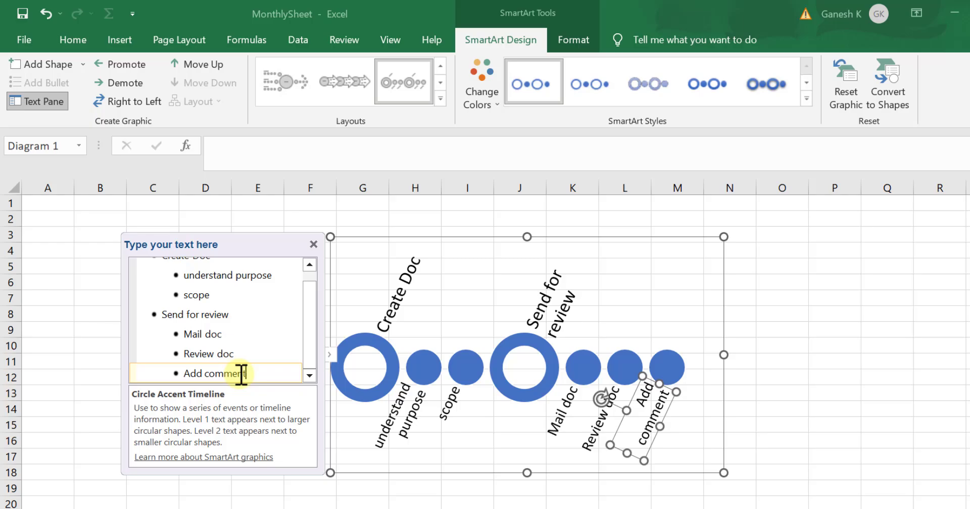
key(ctrl+z)
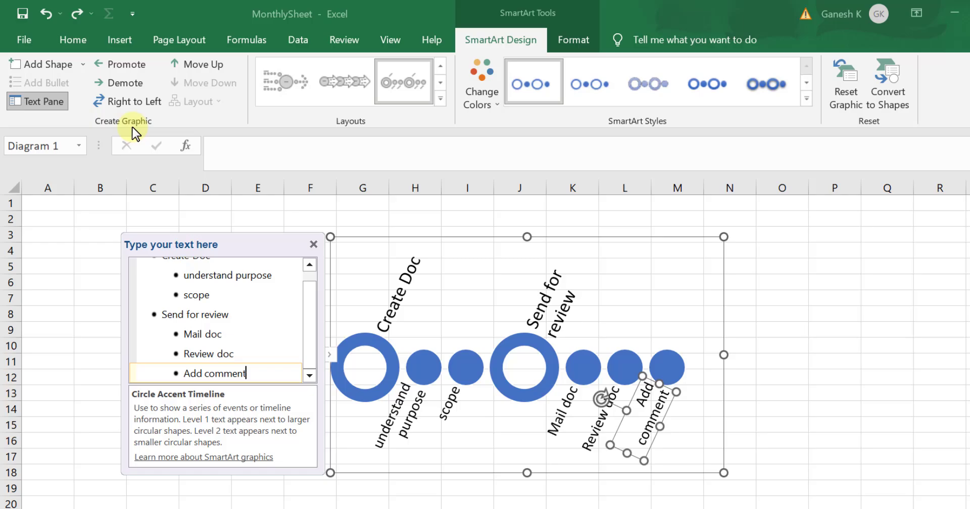
click(122, 65)
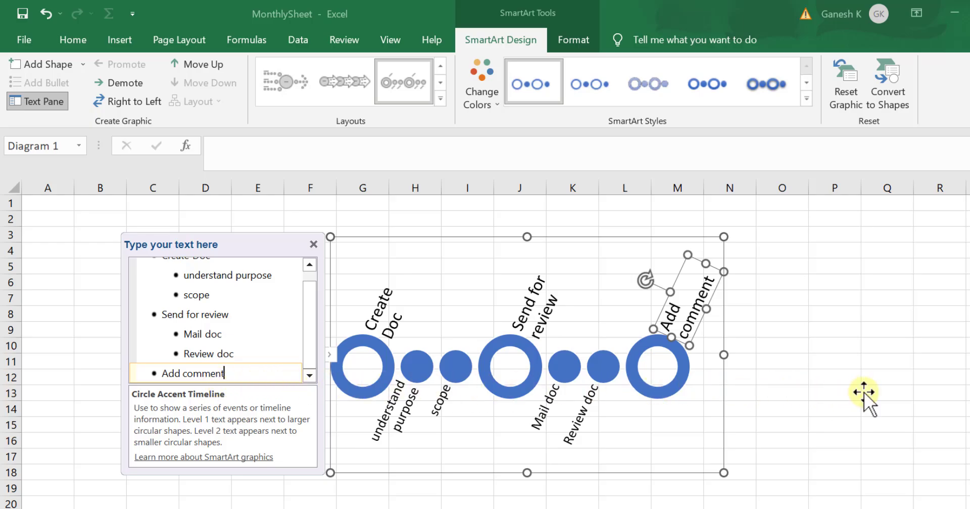
Add sub-steps 'like' and 'share' under the Add comment stage
key(Return)
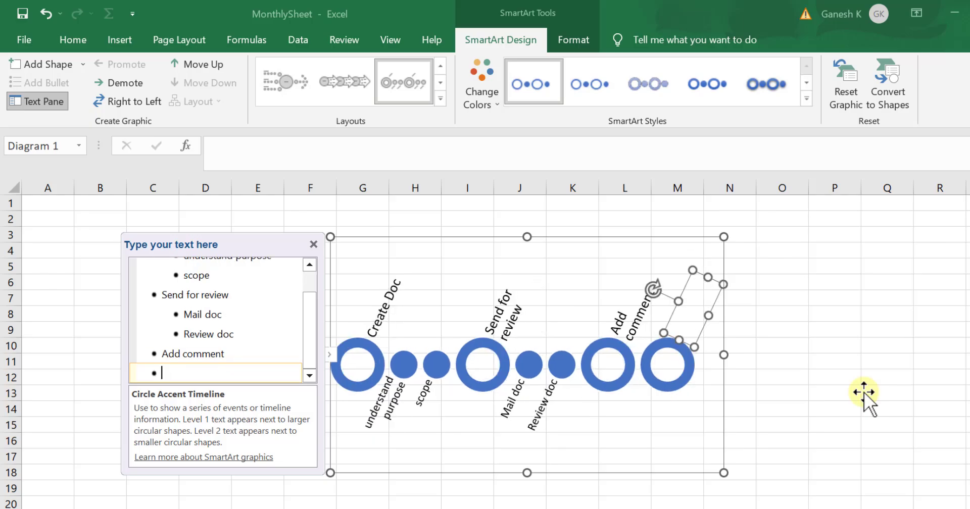
key(Tab)
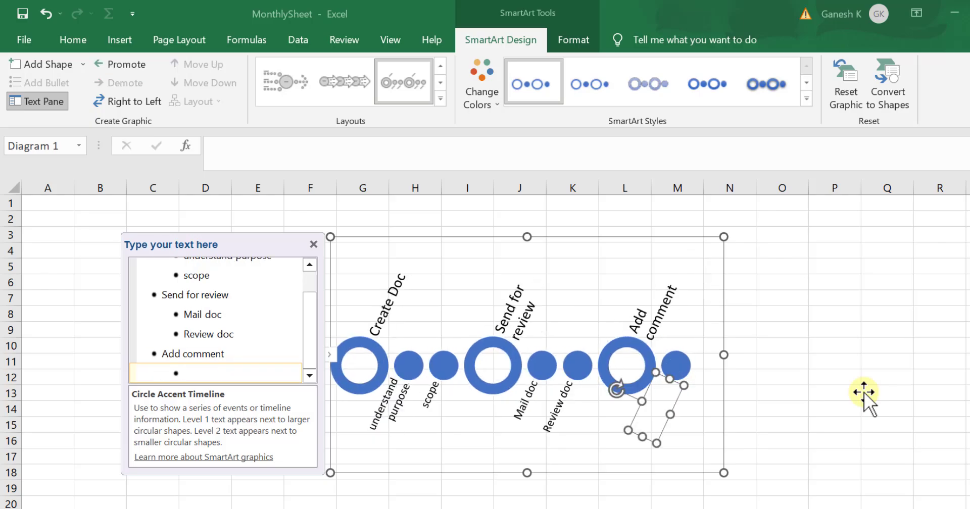
key(BackSpace)
key(BackSpace)
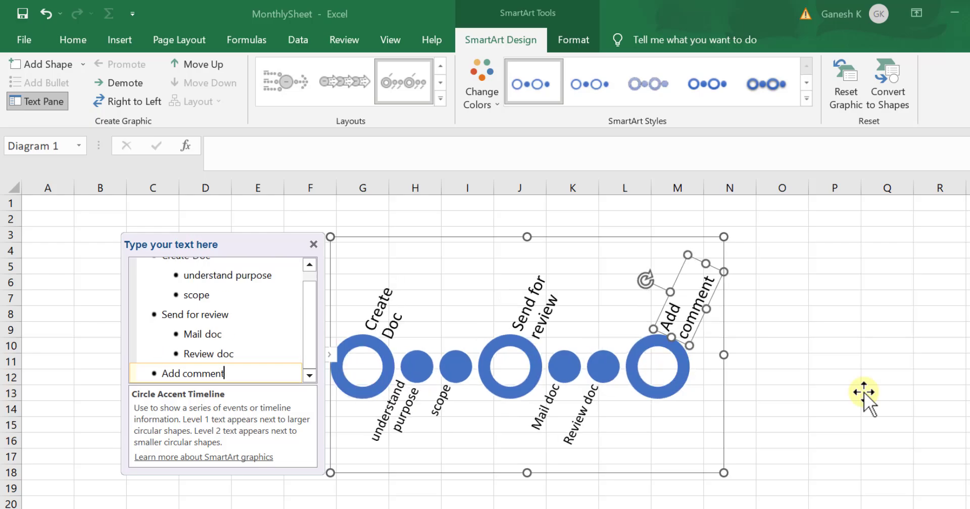
key(Return)
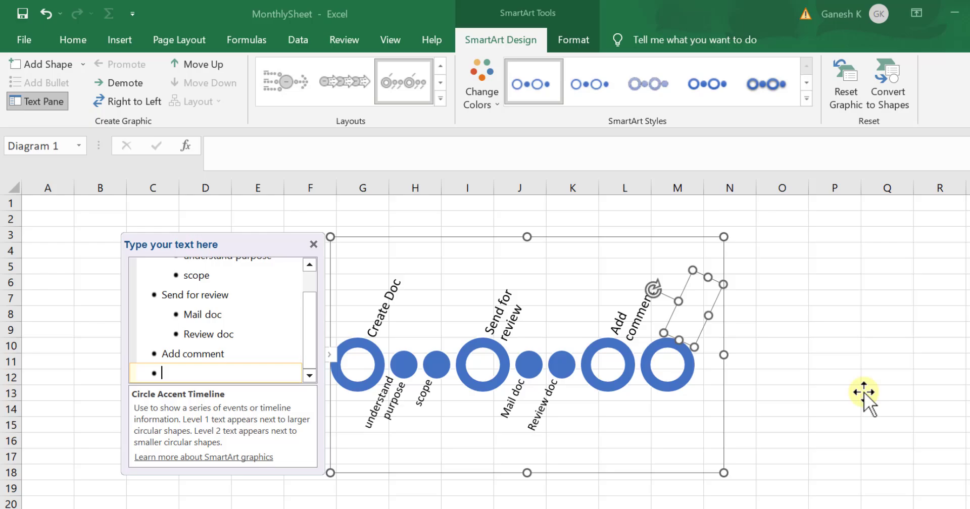
key(Tab)
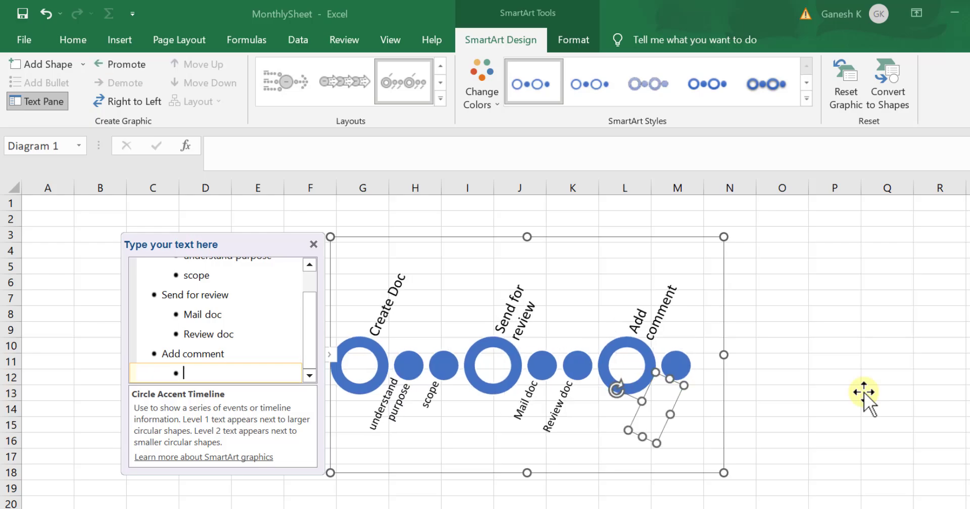
text(like)
key(Return)
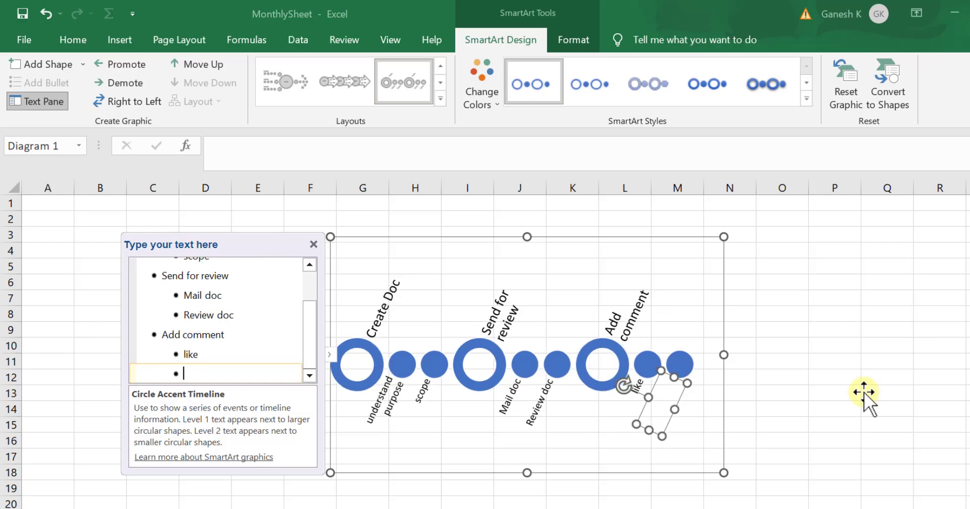
text(share)
Add 'Submit' as the fourth and final main stage
key(Return)
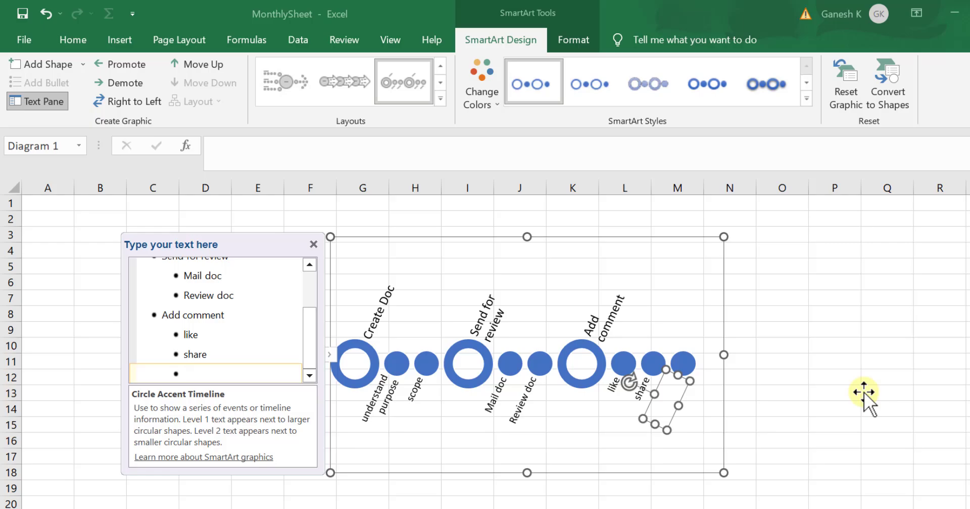
key(shift+Tab)
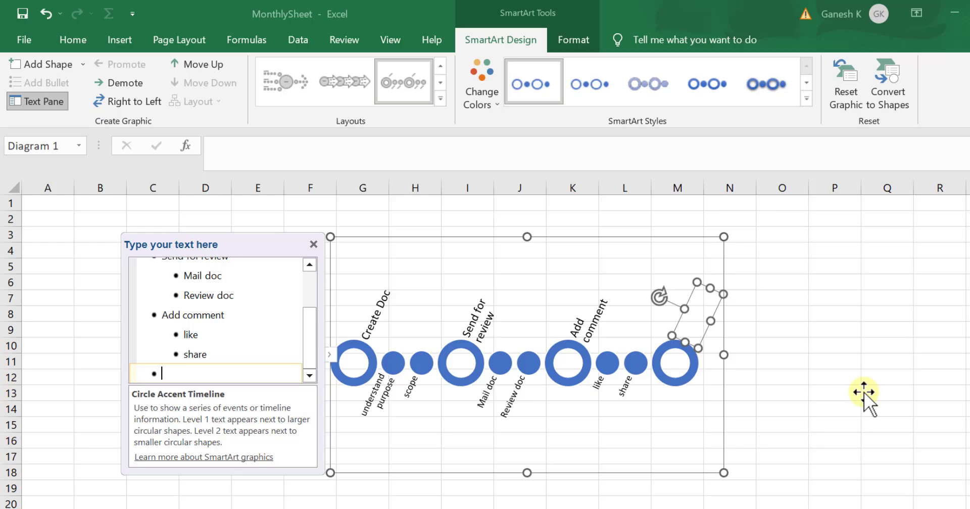
text(Su)
text(bmit)
click(863, 392)
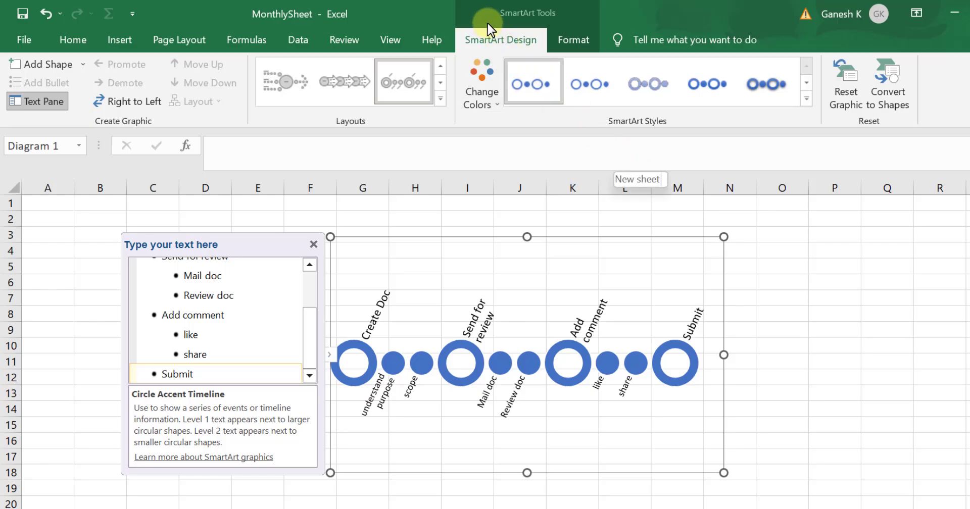
Apply a 3-D SmartArt style to the timeline
click(805, 95)
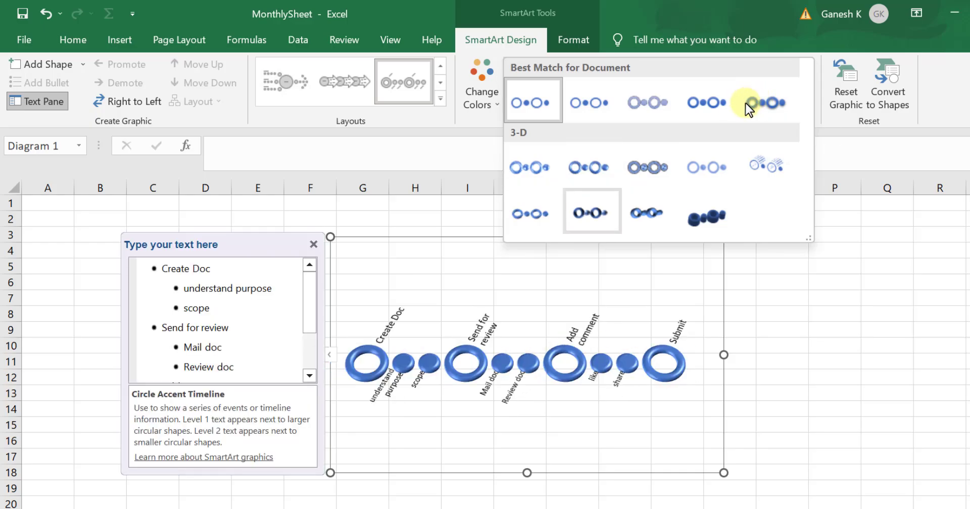
click(604, 171)
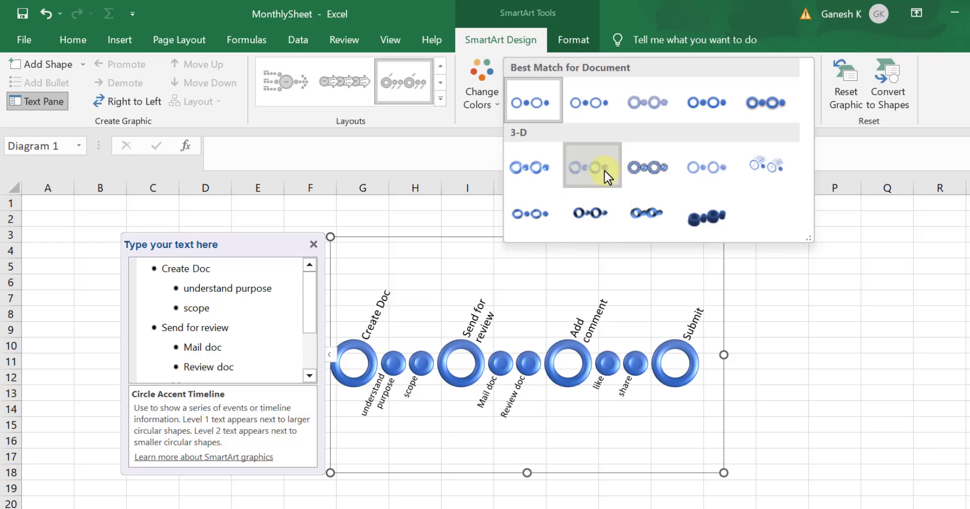
click(825, 362)
Switch the timeline to the Colorful colour scheme
click(622, 373)
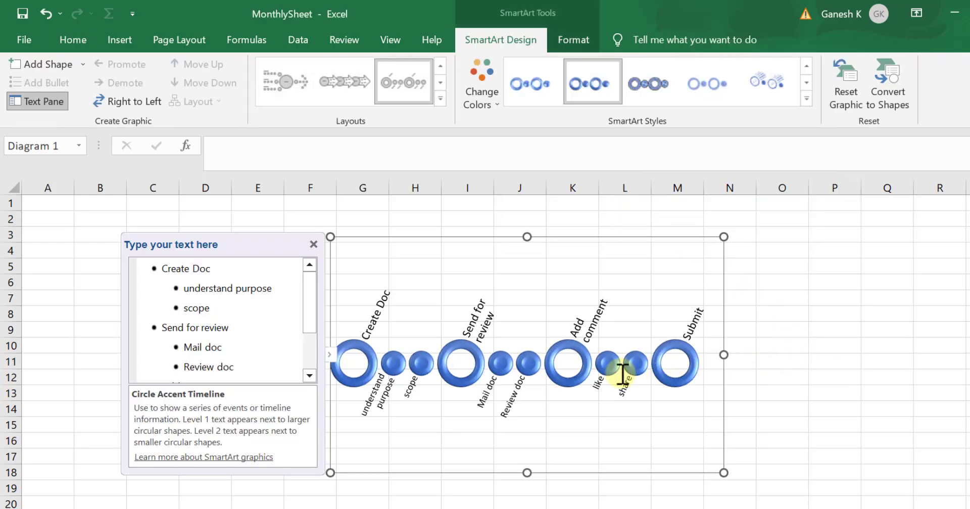
click(482, 98)
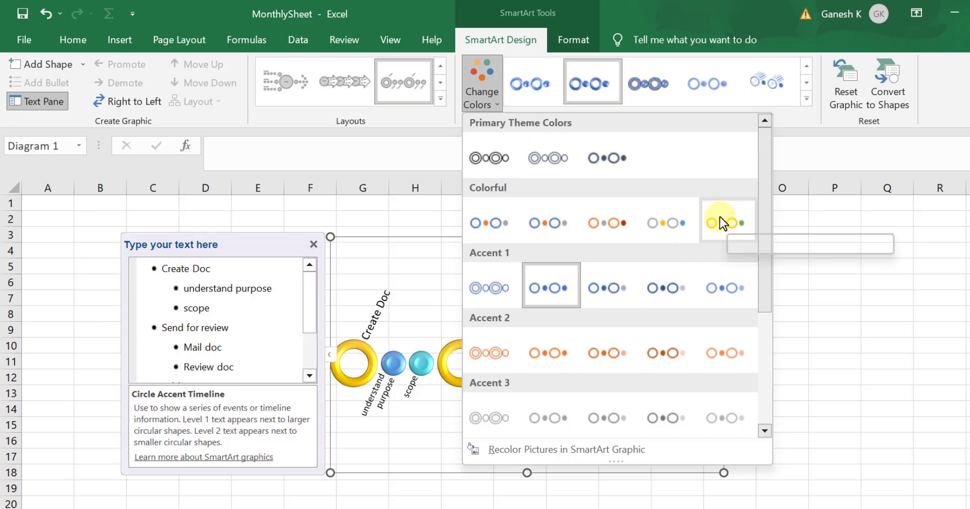
scroll(668, 337, down, 3)
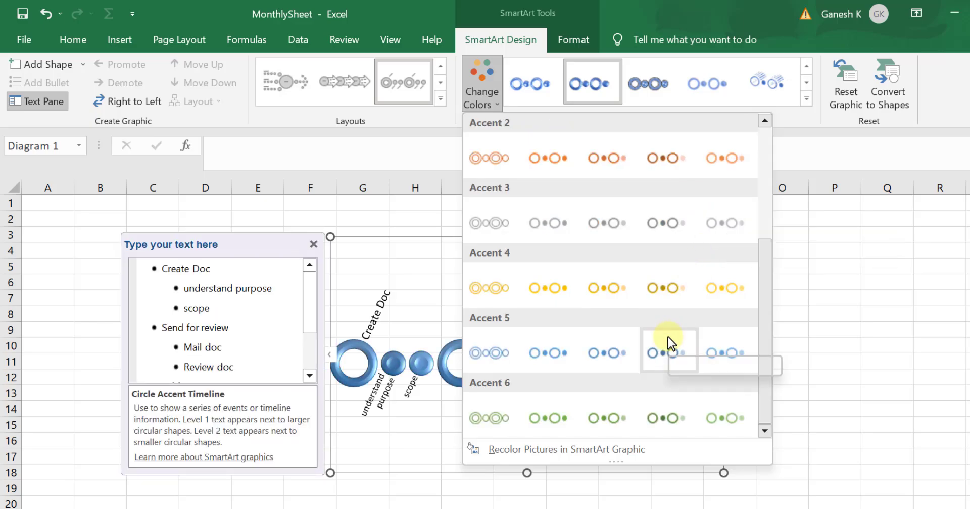
scroll(668, 338, up, 3)
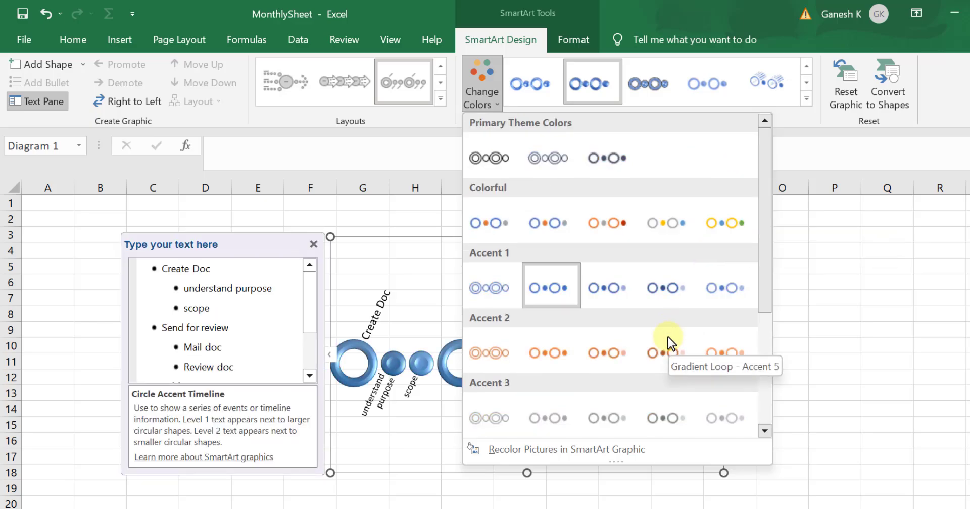
click(477, 215)
click(831, 344)
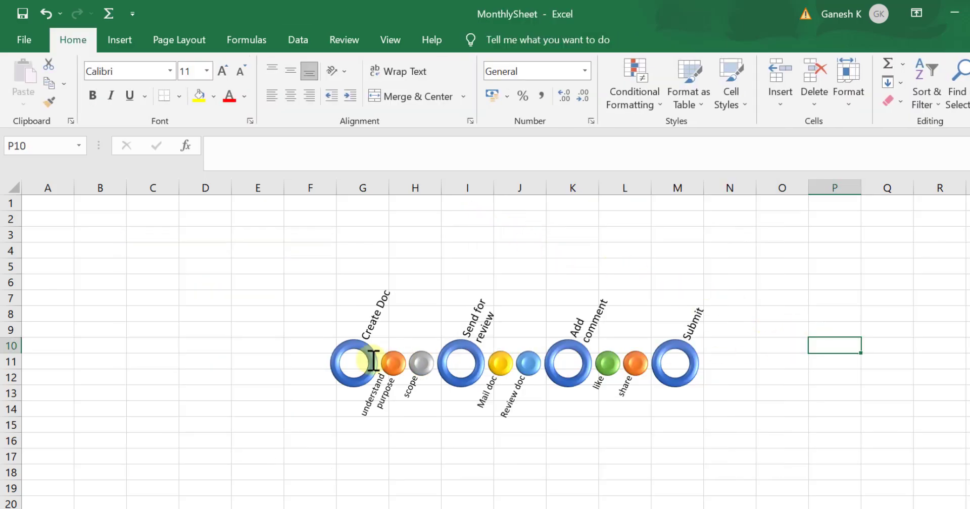
Fill the four large main-stage rings with red
click(371, 360)
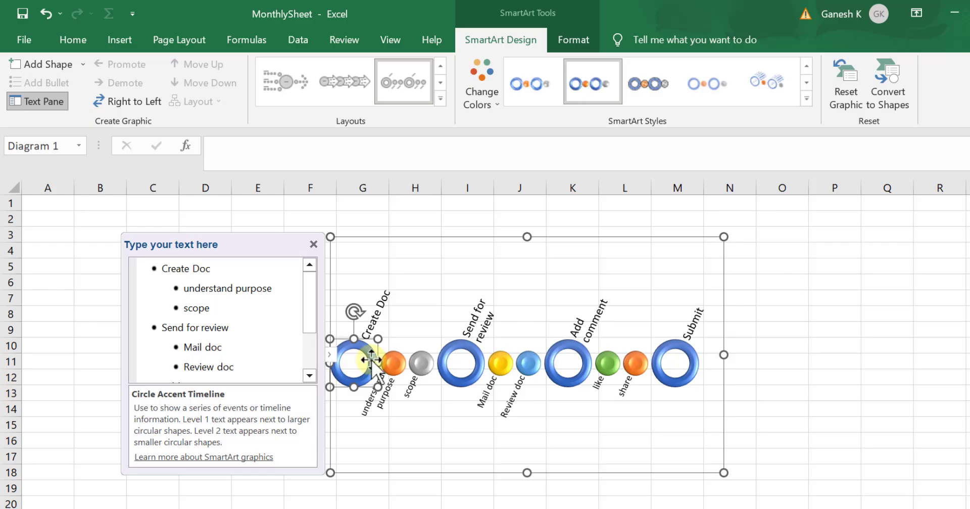
click(578, 37)
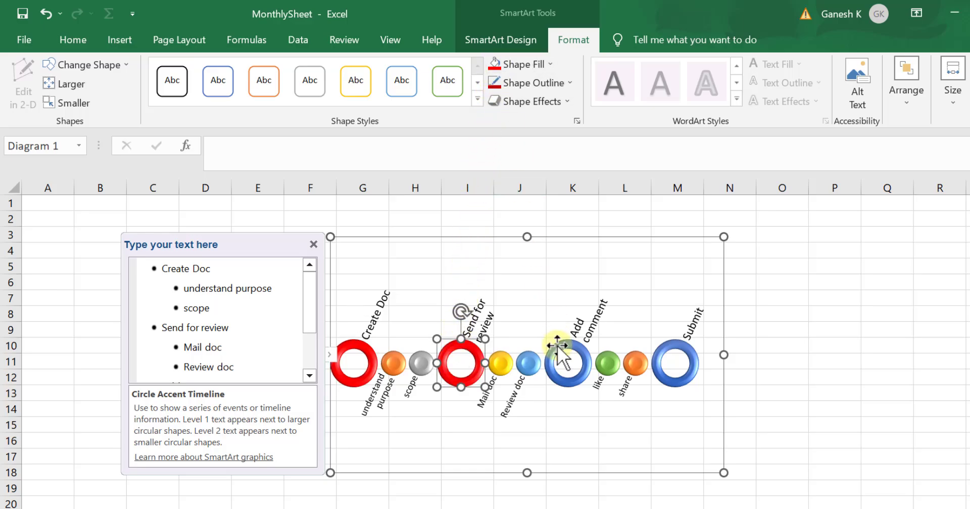
key(Escape)
key(Escape)
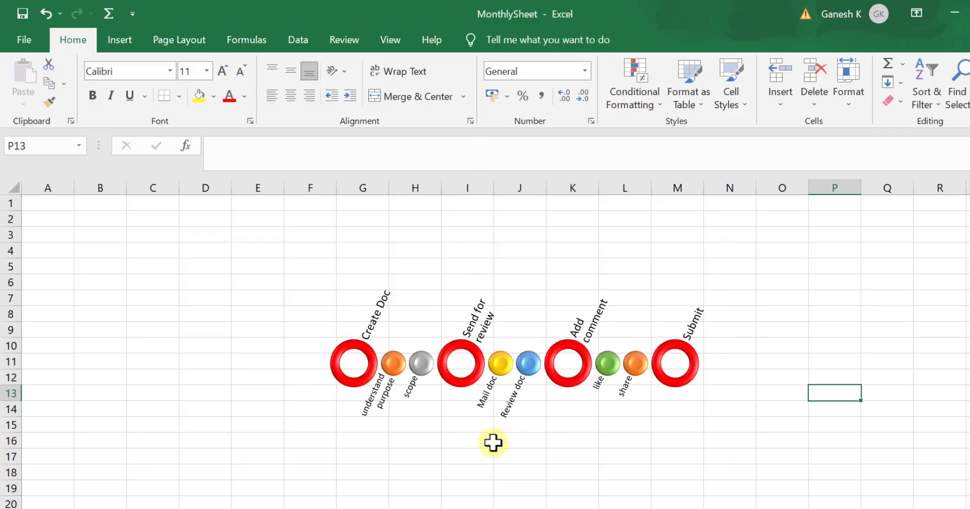